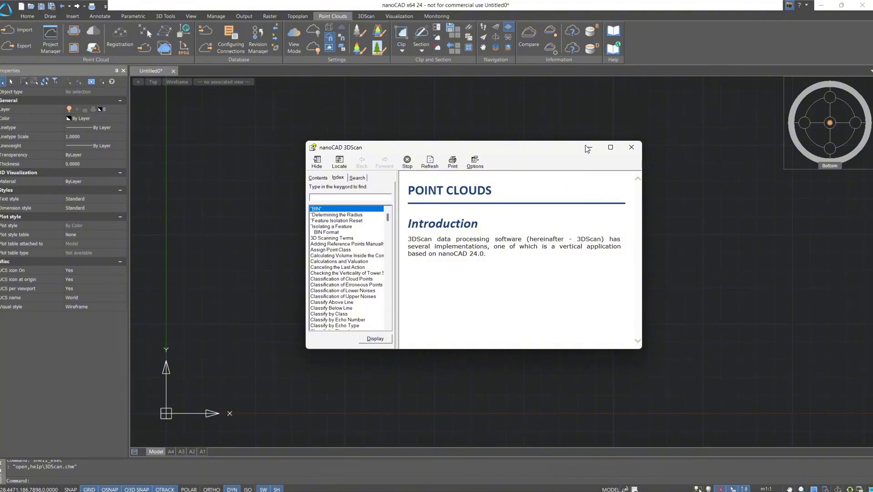
- Close the help window, load Pipes.las for point cloud import, and set its source units to Meters
click(631, 147)
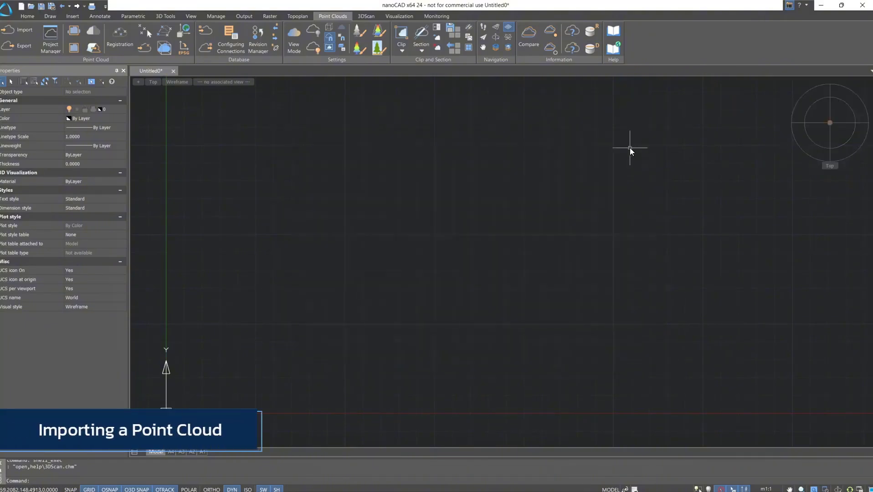
click(25, 32)
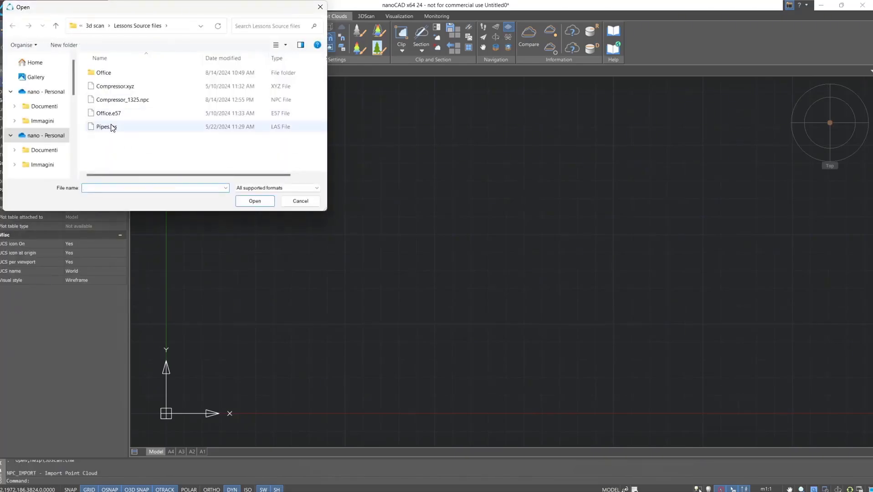
double_click(112, 126)
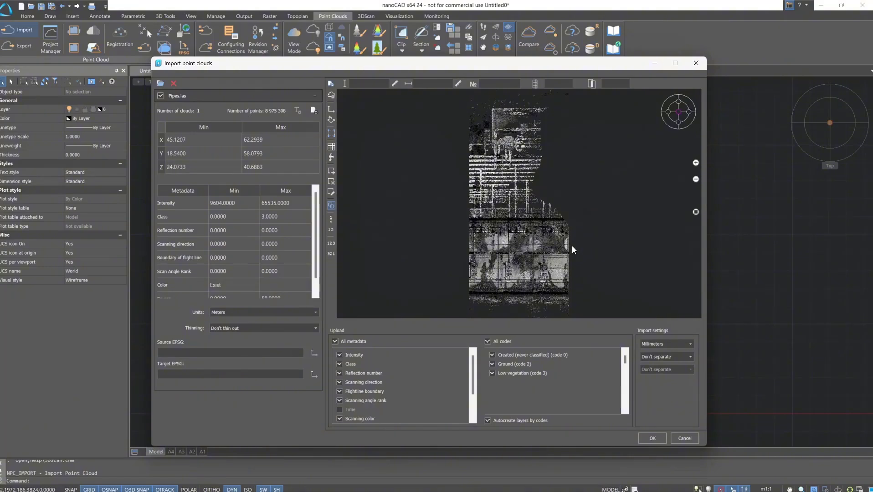
click(315, 313)
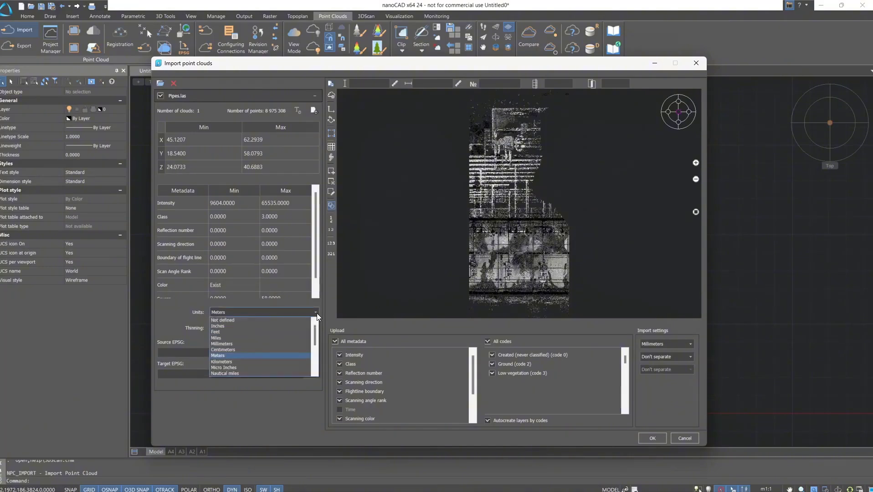
click(306, 355)
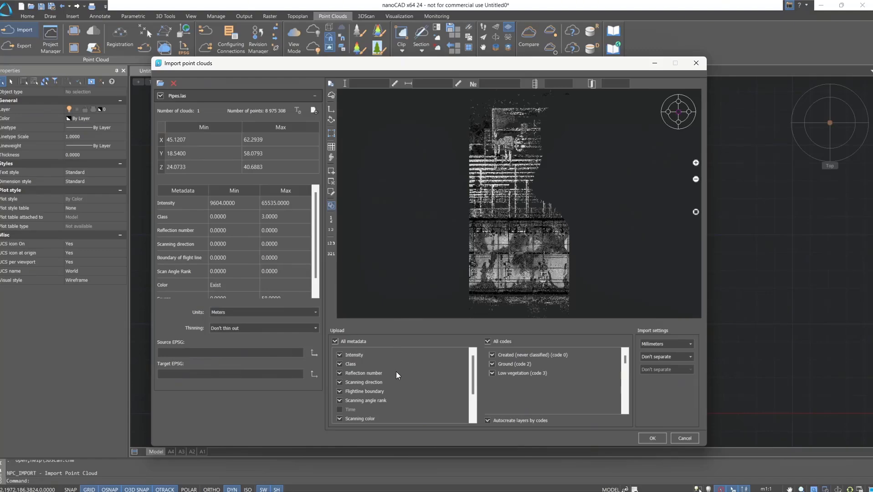
- Review the metadata to upload, then set the import settings to Millimeters and Don't separate
scroll(402, 395, down, 2)
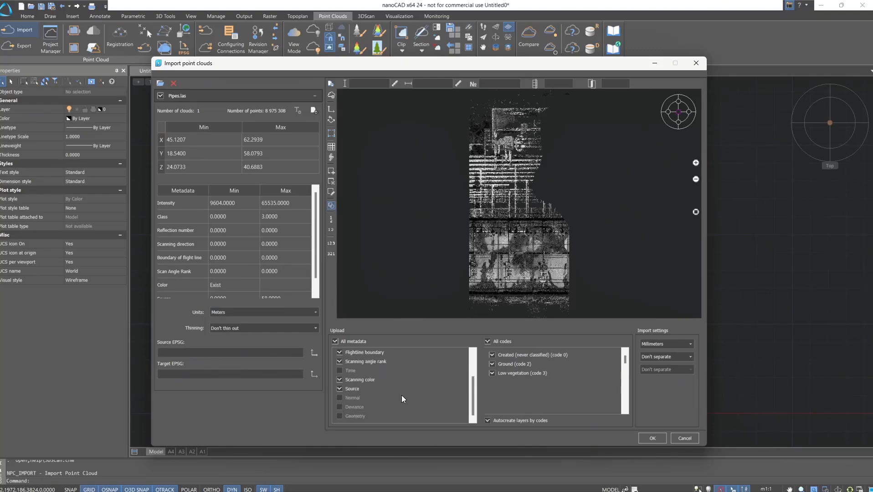
scroll(402, 396, up, 2)
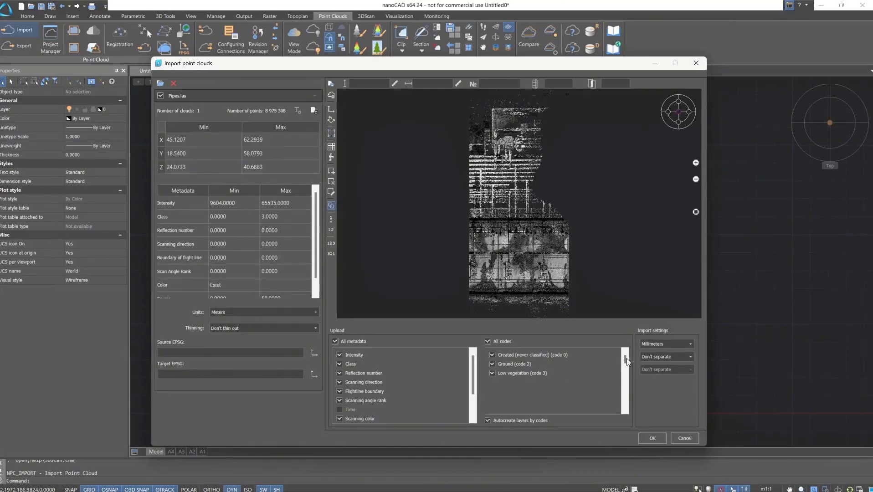
click(683, 342)
click(675, 377)
click(688, 357)
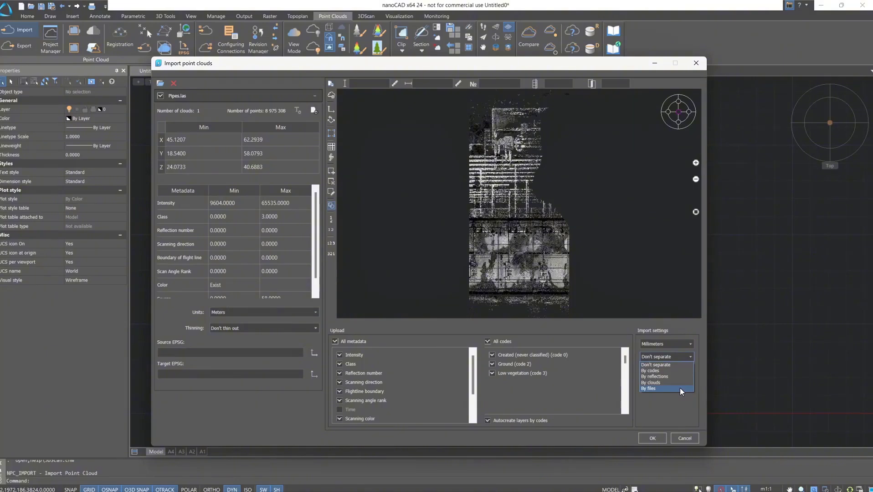
click(680, 364)
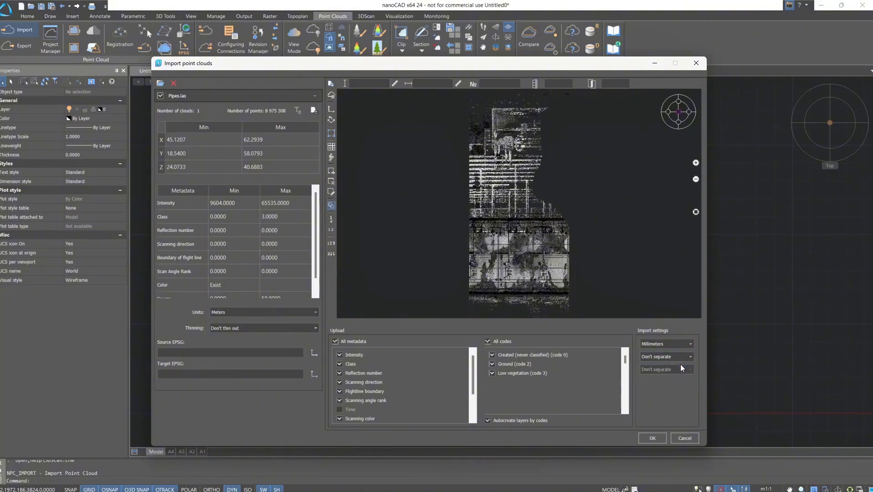
- Try a rectangular selection around the upper part of the point cloud in the import preview
click(330, 133)
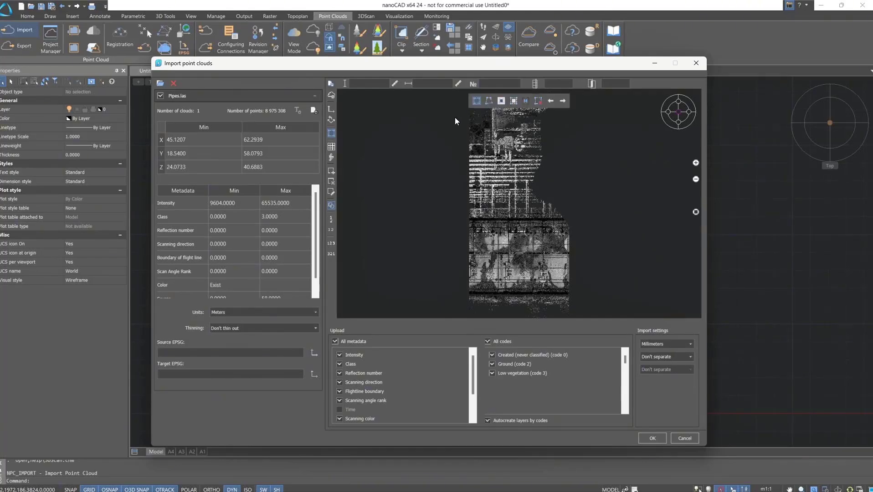
drag(455, 117, 600, 205)
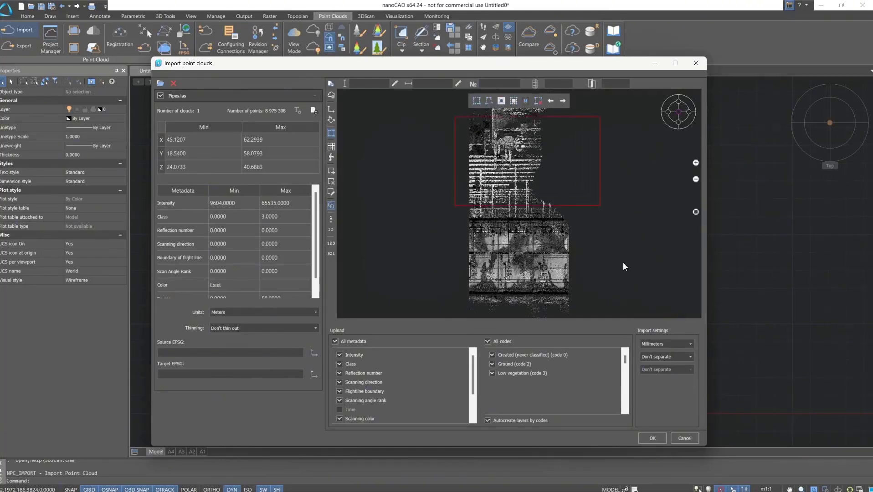
click(538, 102)
- Run the point cloud import and save the drawing as Pipes in the Pipes folder
click(652, 439)
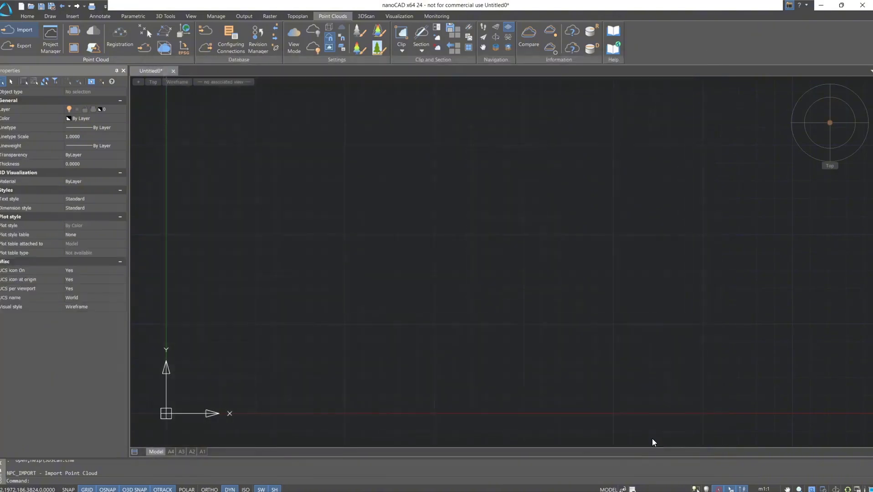
click(818, 134)
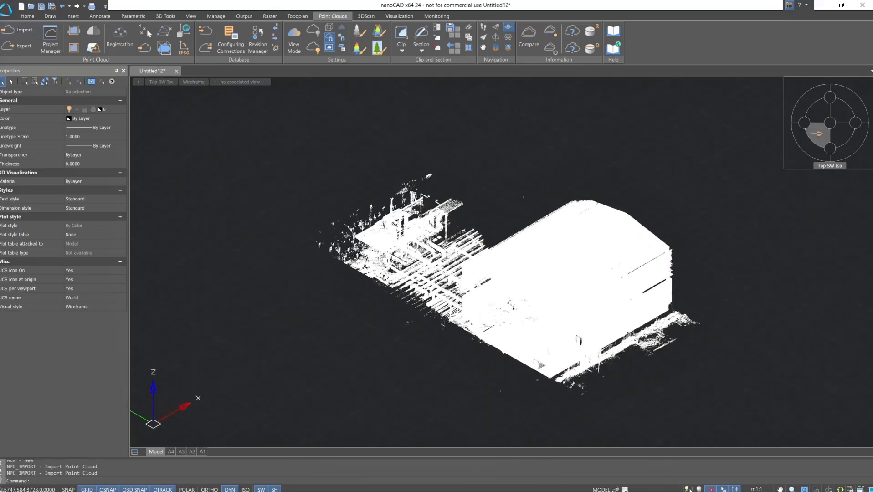
key(ctrl+shift+s)
text(Pipes)
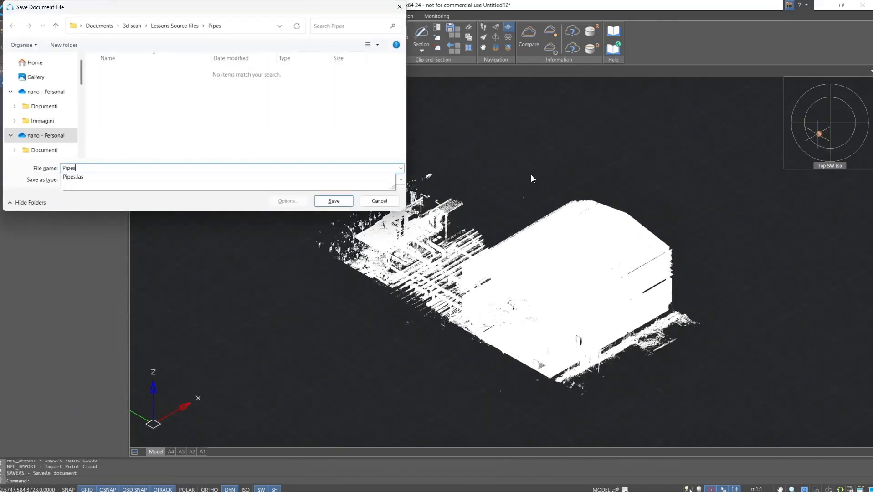
click(329, 204)
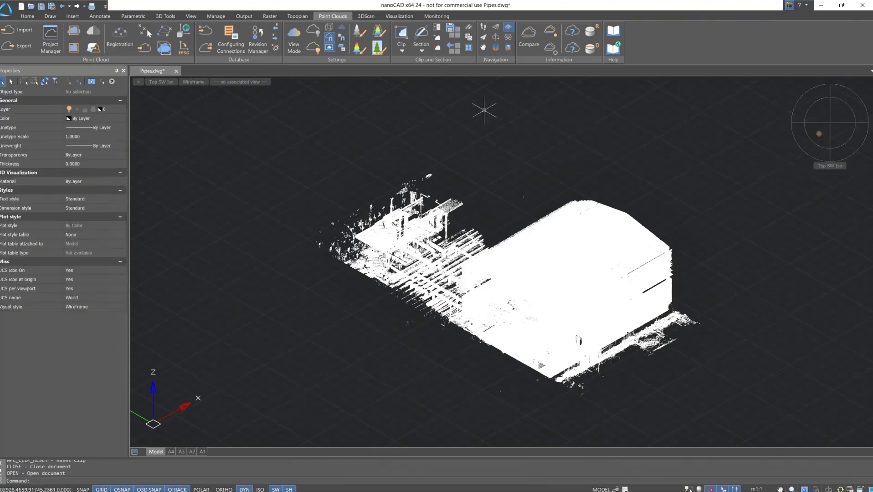
- Set the point cloud's view mode coloring to scan color
click(291, 42)
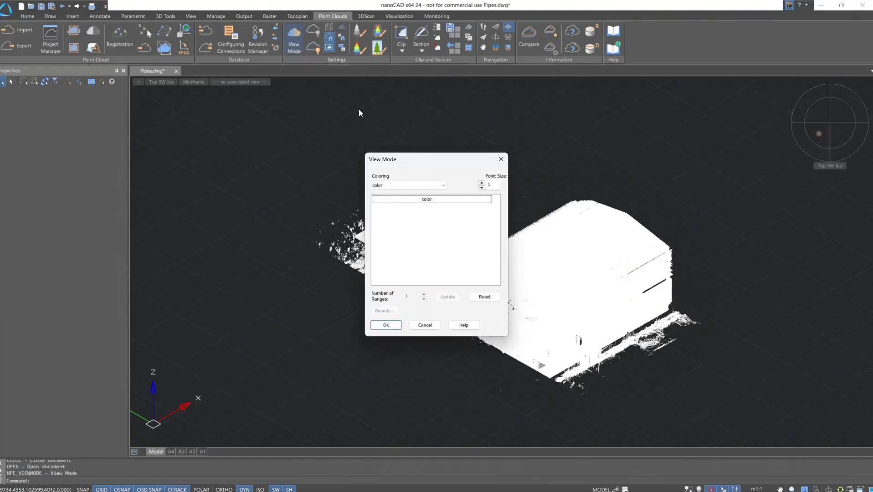
click(422, 185)
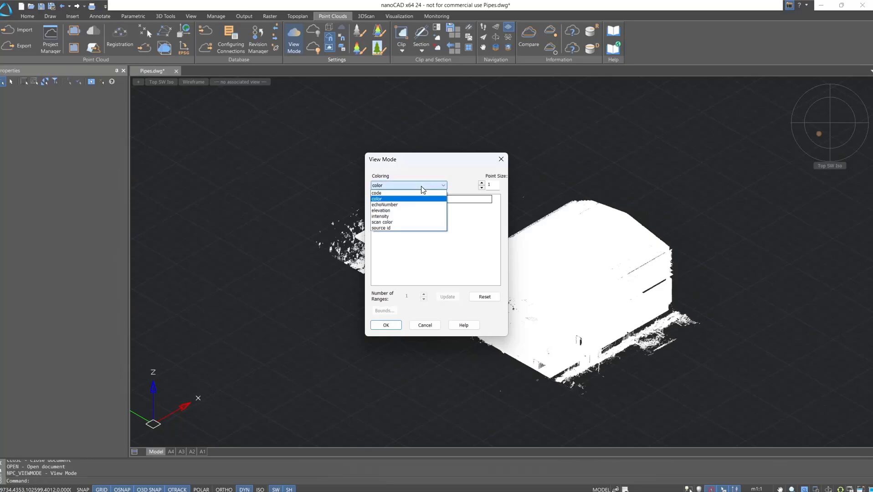
click(422, 222)
click(386, 326)
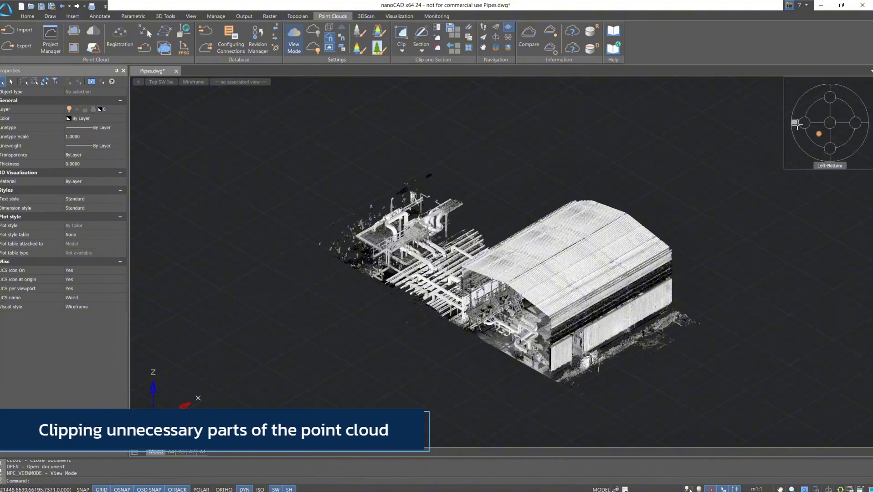
- In the Left view, clip the cloud outside an orthogonal rectangle enclosing the building and the pipe run beside it
click(804, 122)
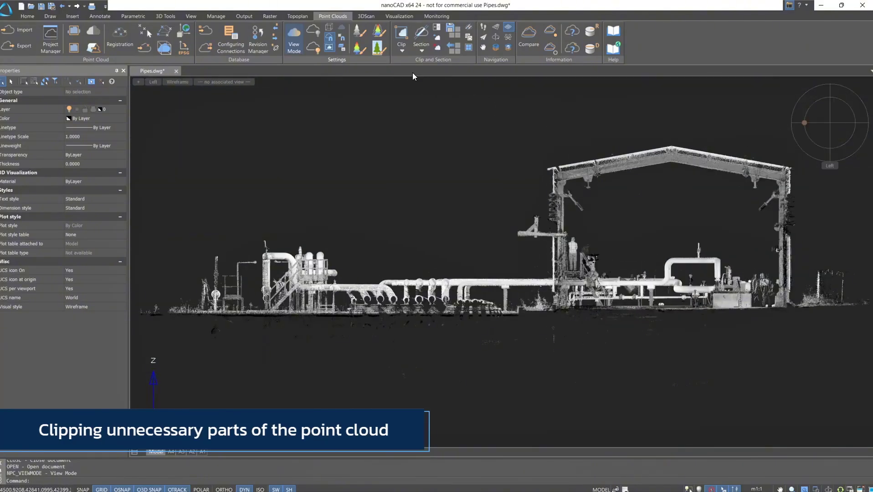
click(401, 50)
click(411, 63)
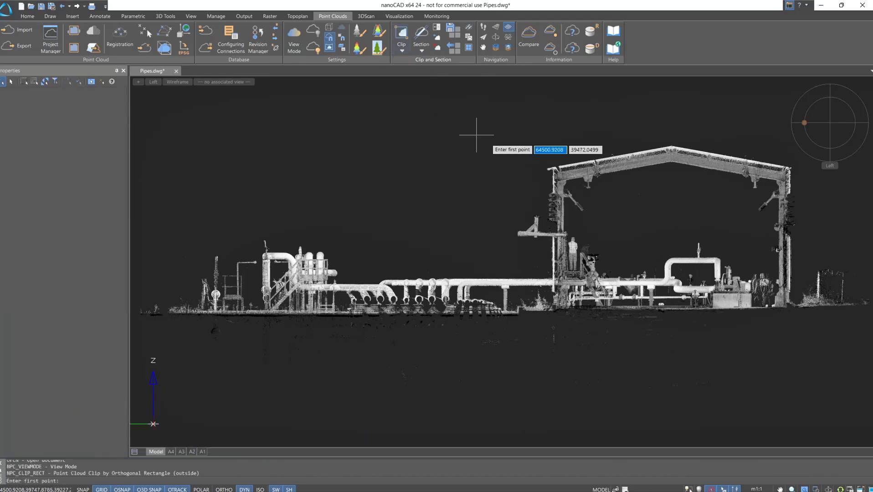
middle_drag(479, 154, 381, 202)
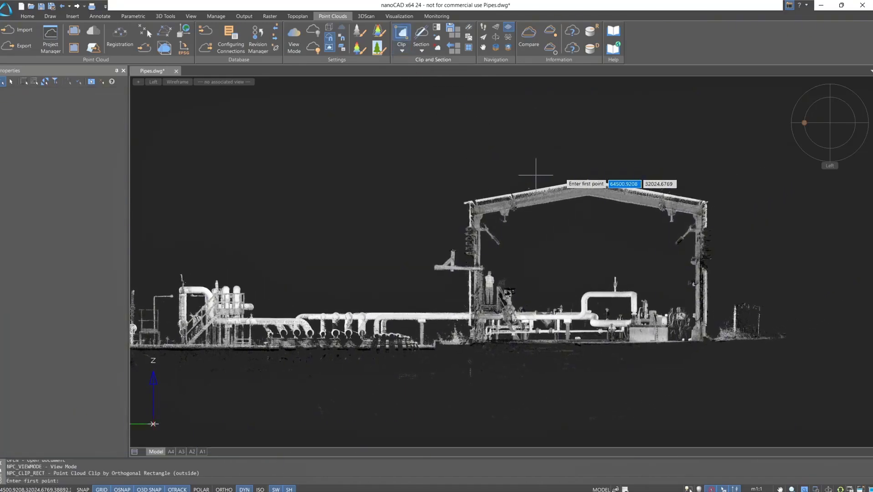
click(716, 172)
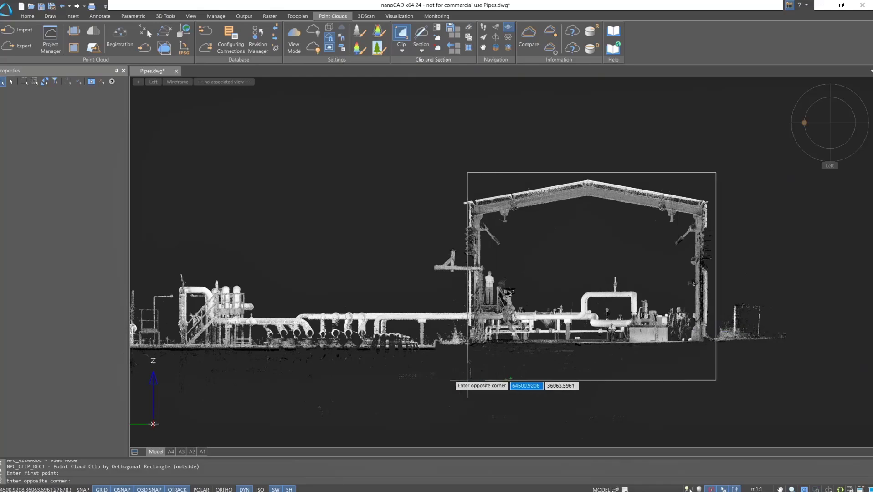
click(170, 353)
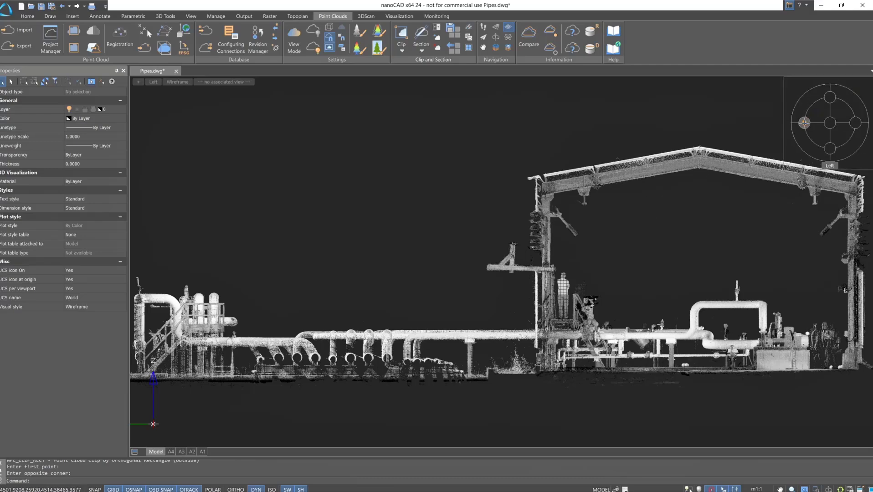
click(804, 122)
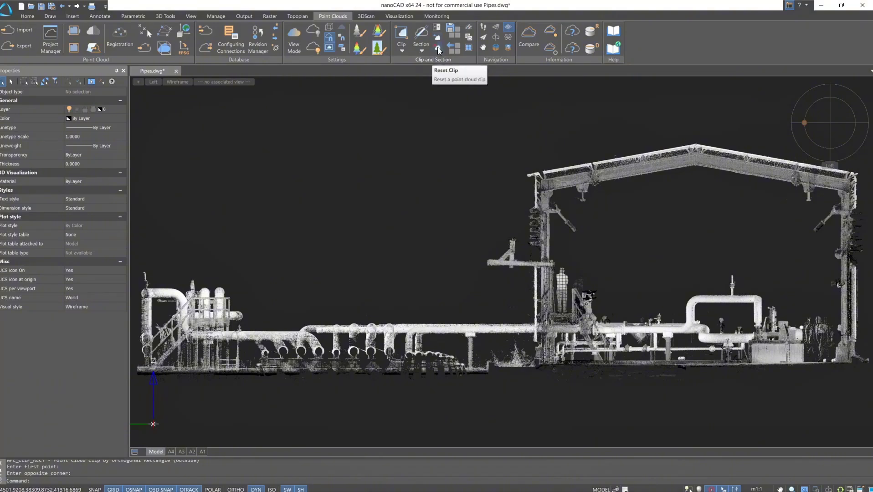
click(73, 47)
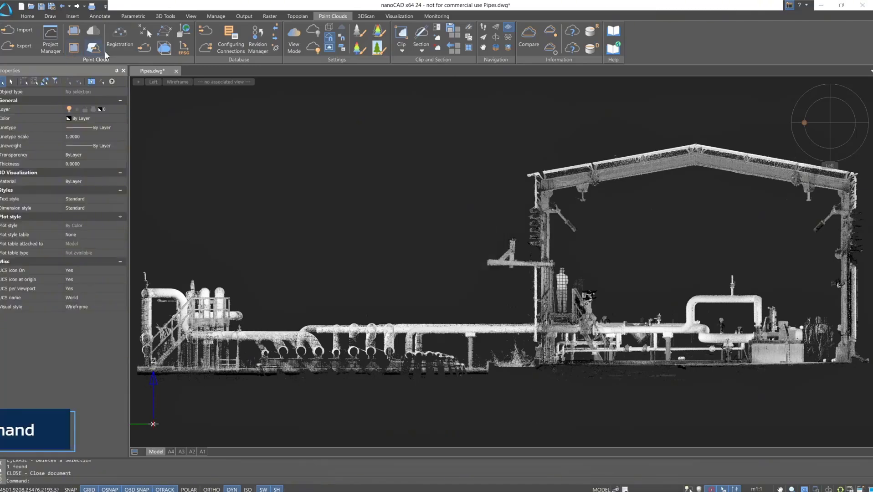
- Start Search for Pipes, measure a radius at the large horizontal pipe, and set Max Pipe Radius to 500
click(366, 18)
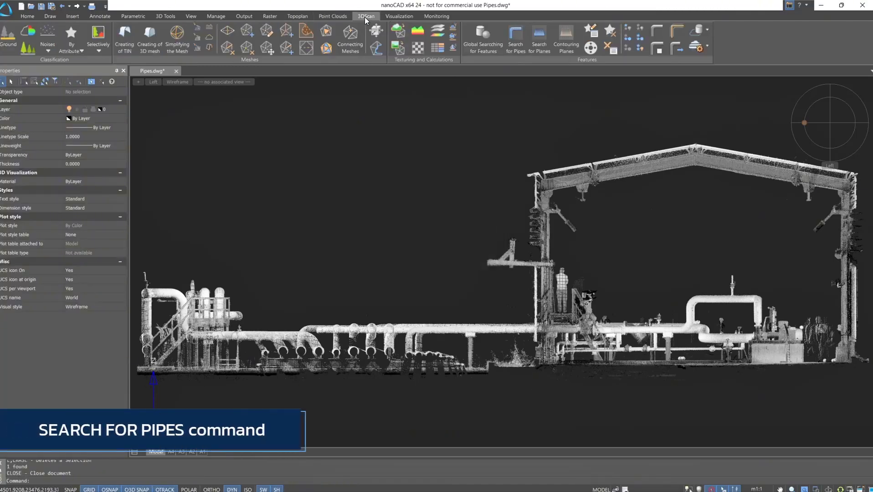
click(516, 39)
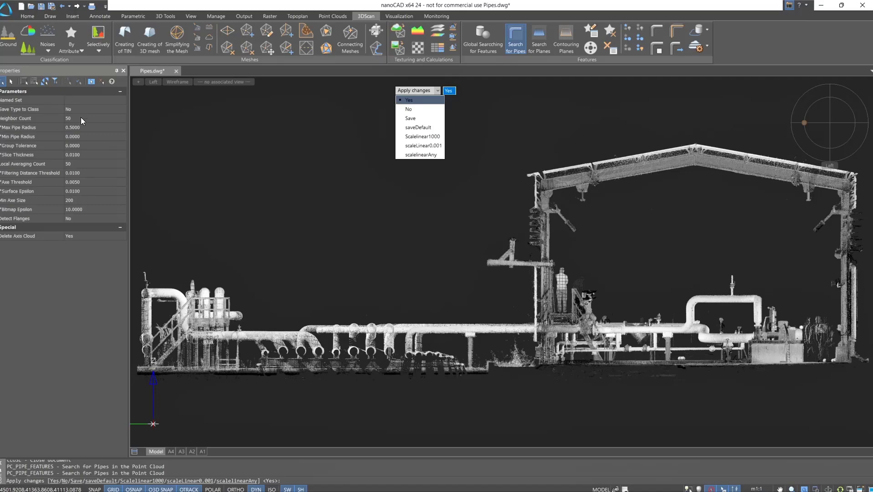
click(102, 127)
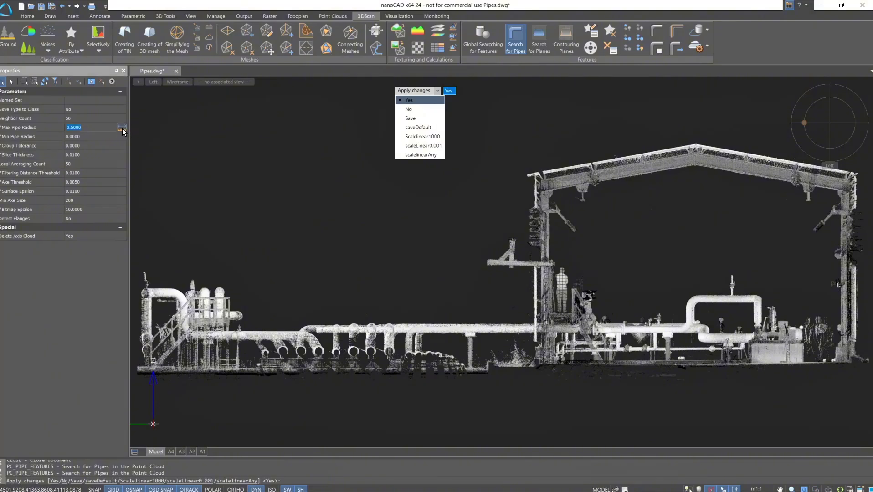
click(122, 129)
scroll(446, 342, up, 2)
click(446, 325)
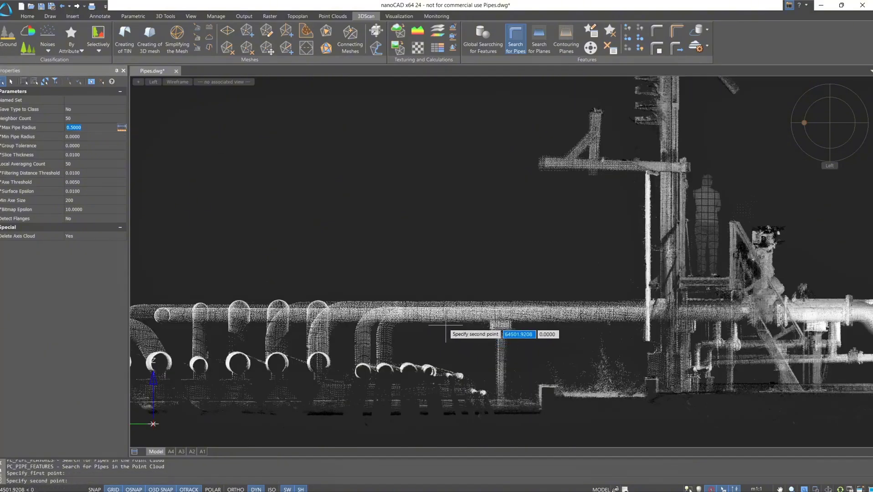
scroll(446, 294, up, 4)
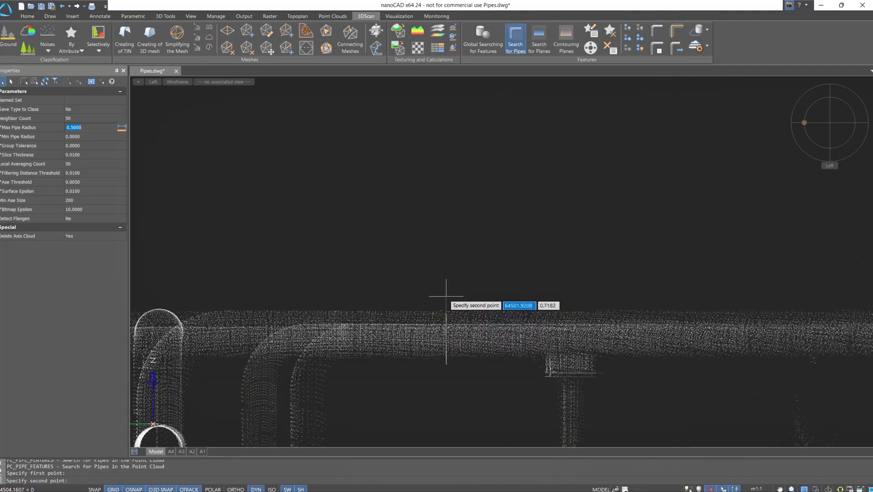
click(446, 297)
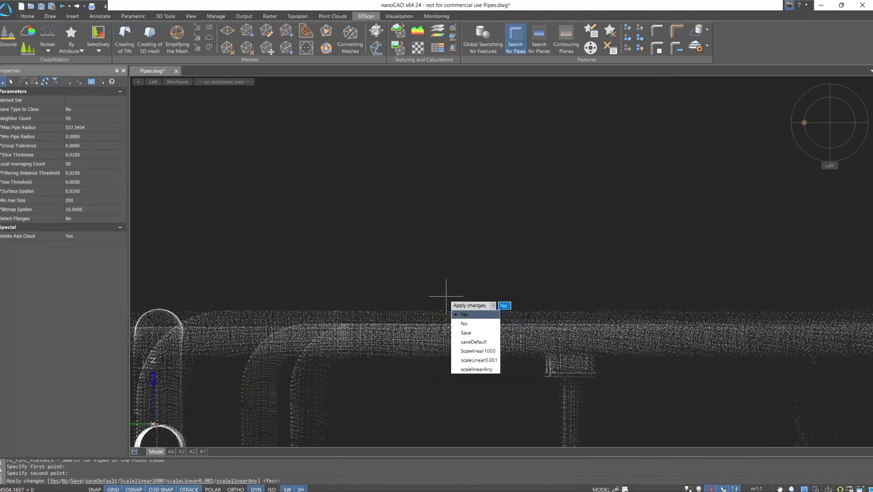
click(98, 129)
text(500.0000)
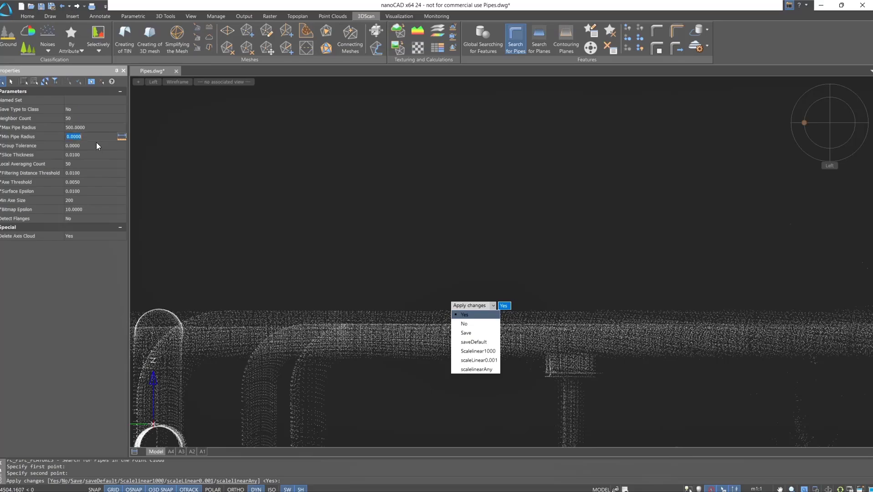
- Set the pipe search's Slice Thickness to 10, Filtering Distance Threshold to 15 and Axe Threshold to 10
click(96, 146)
click(95, 151)
click(93, 172)
text(15)
click(94, 182)
text(10)
- Set the pipe search's Surface Epsilon to 15, Min Axe Size to 50 and Bitmap Epsilon to 1000
click(76, 191)
text(15)
click(76, 201)
text(50)
click(72, 210)
text(1)
- Set Delete Axis Cloud to No and apply the parameters to run the pipe search
click(76, 236)
click(76, 244)
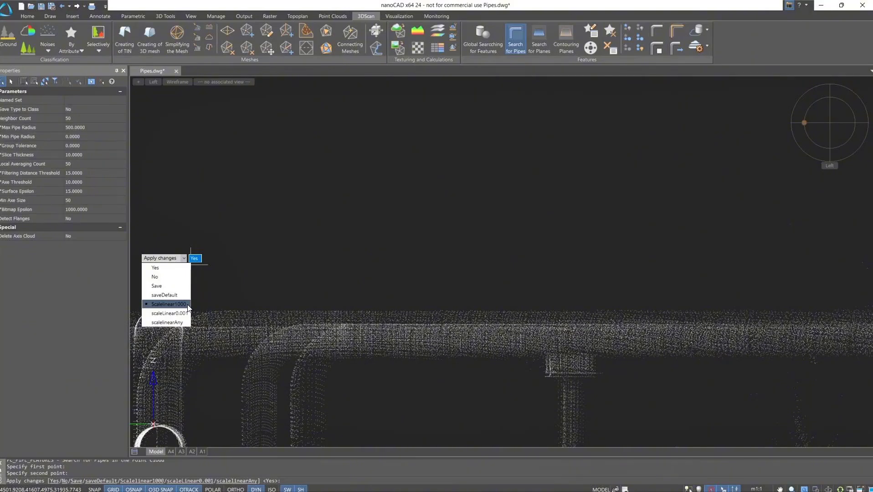
click(183, 269)
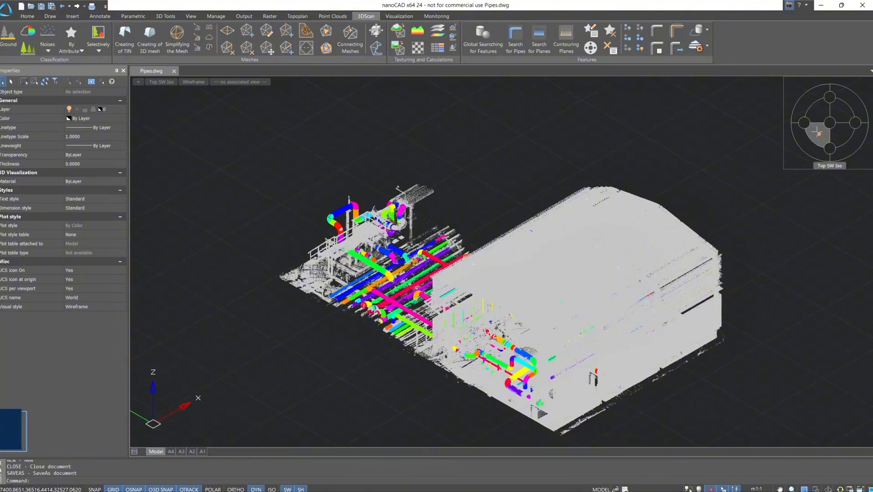
- Save the drawing as a new file named Pipes_recog in the Pipes folder
key(ctrl+shift+s)
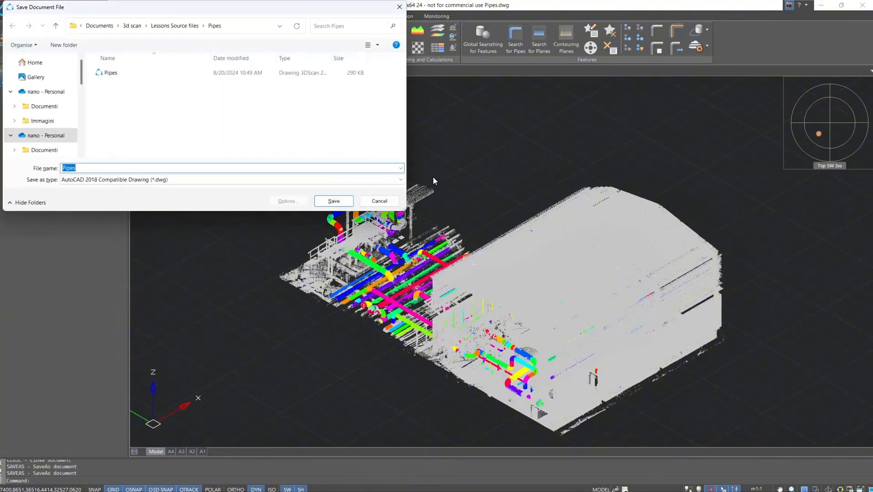
click(359, 166)
text(_recog)
key(Return)
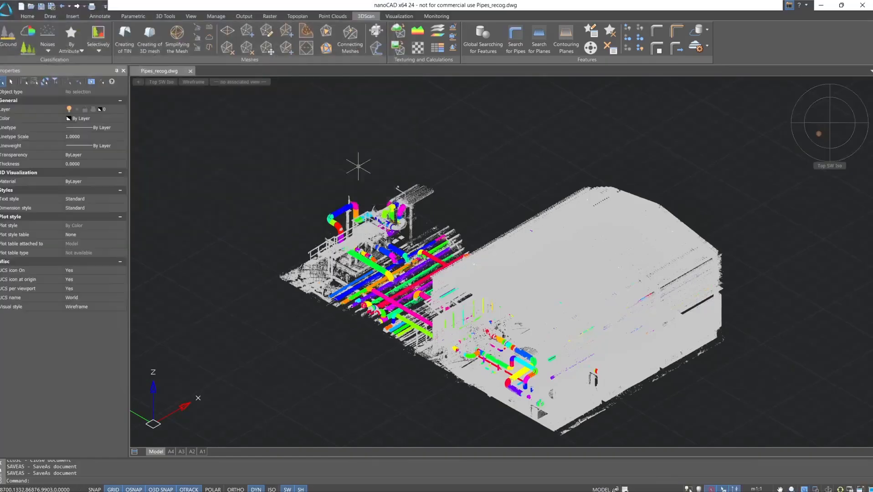
- From the top view, clip the cloud outside an orthogonal rectangle around the pipe rack rows just north of the building
scroll(404, 360, up, 6)
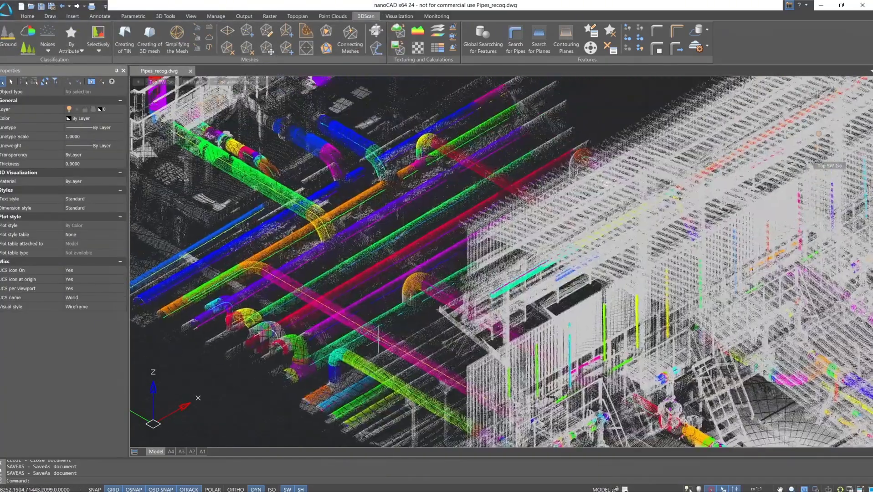
shift+middle_drag(377, 339, 467, 250)
shift+middle_drag(403, 242, 457, 251)
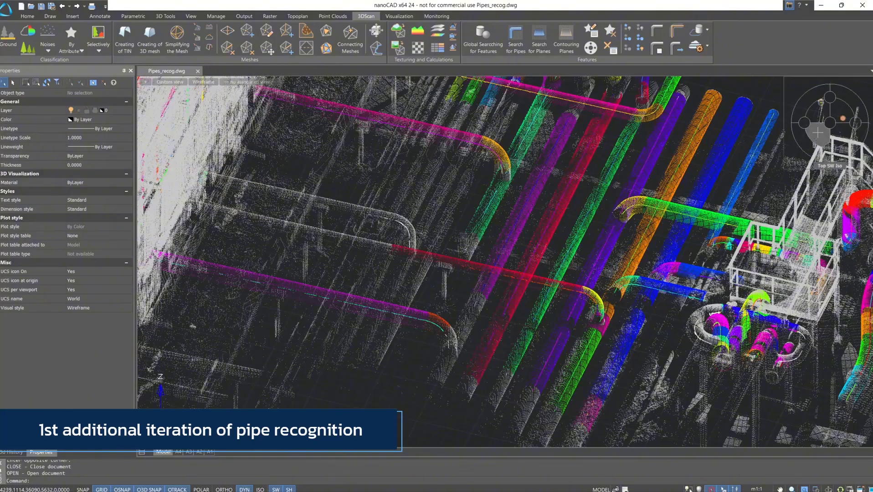
click(829, 122)
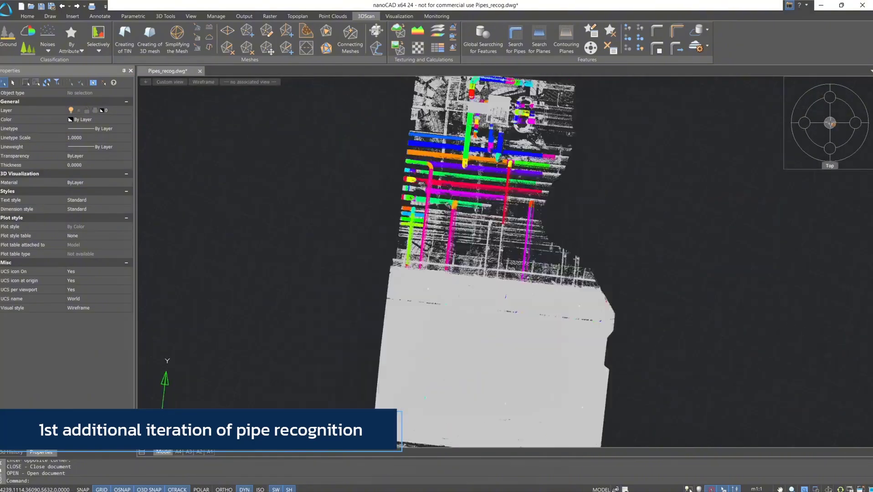
click(338, 16)
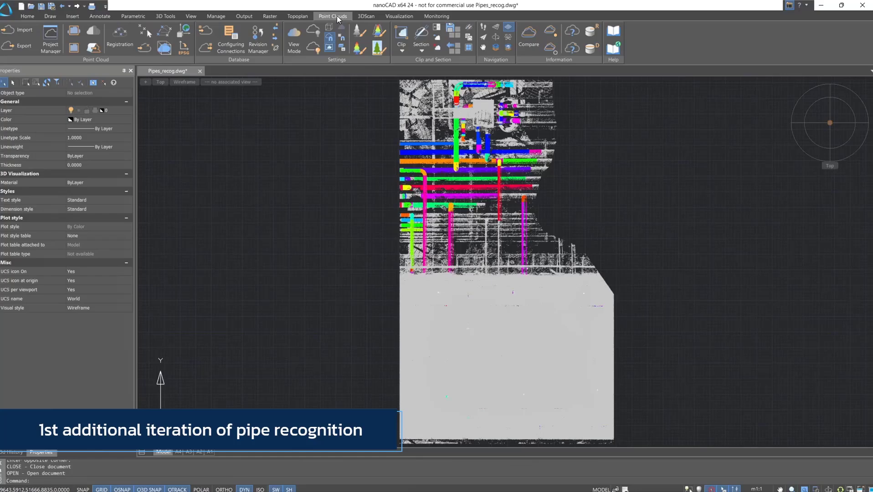
click(402, 45)
click(407, 77)
scroll(400, 211, up, 3)
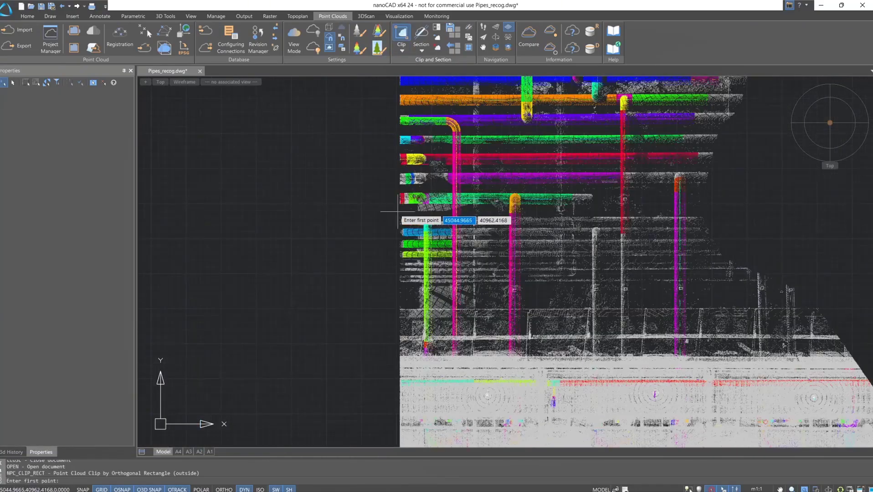
click(386, 210)
click(814, 283)
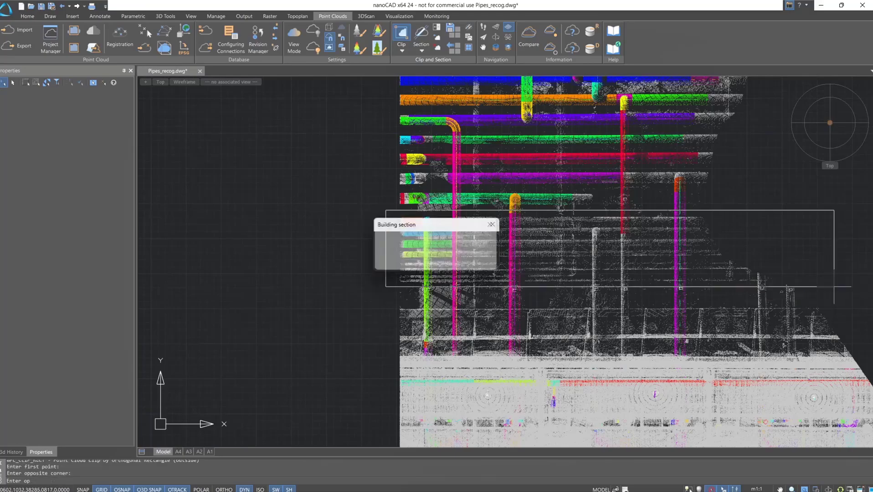
- Run Search for Pipes on the clipped pipe rack cloud with Slice Thickness 100 and Local Averaging Count 20
click(370, 16)
shift+middle_drag(424, 160, 446, 50)
click(515, 39)
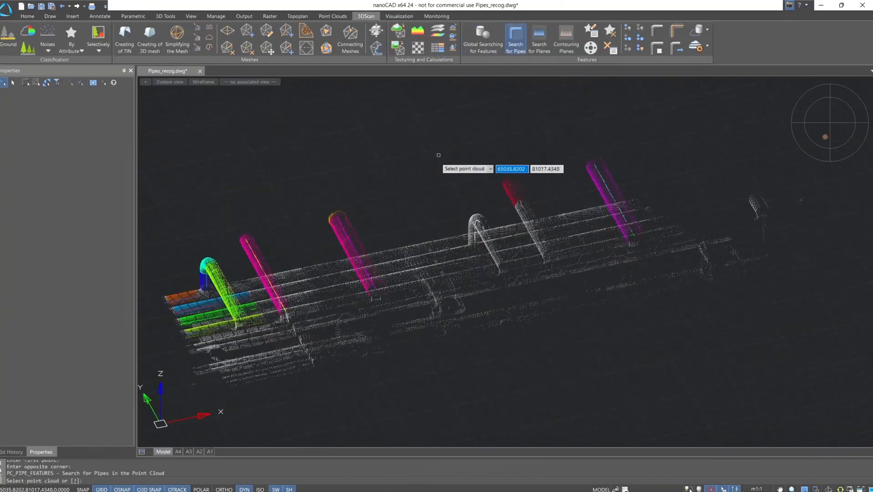
click(436, 279)
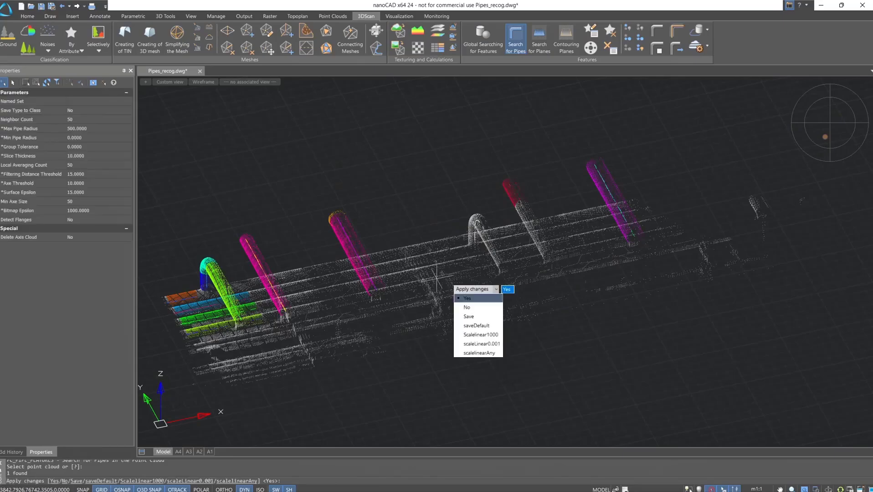
click(86, 156)
text(1)
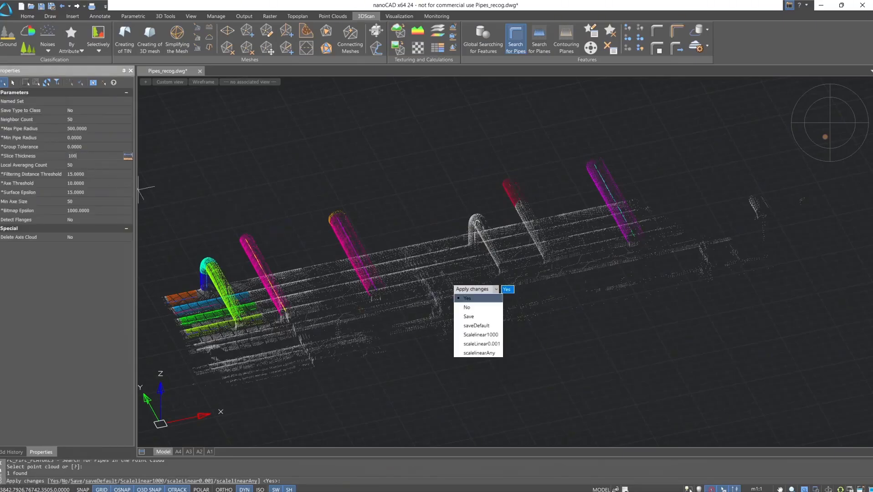
text(00)
click(83, 164)
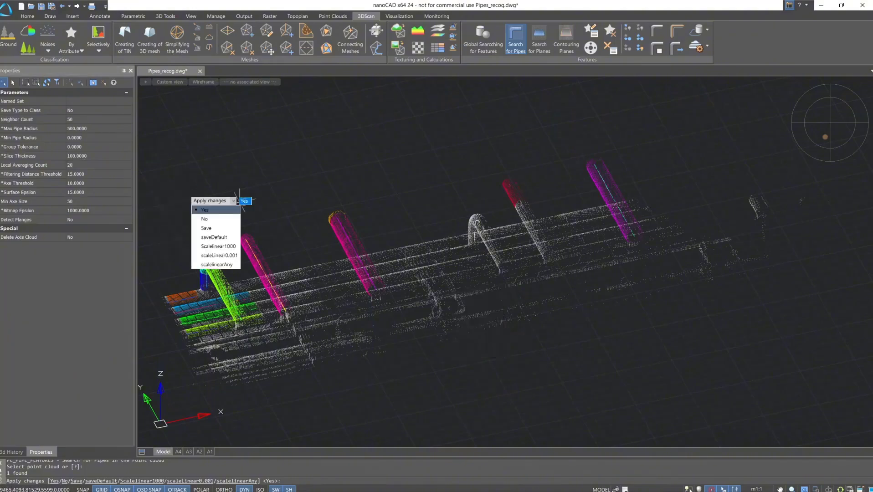
click(227, 209)
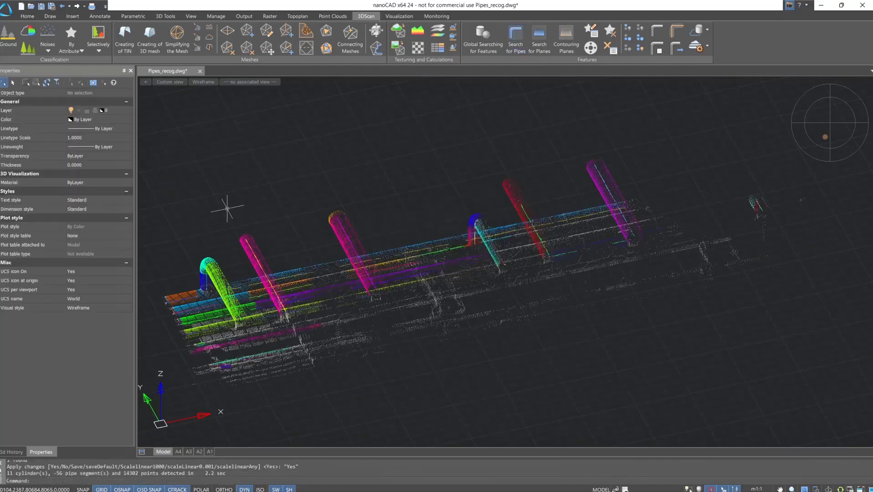
- Inspect the newly detected rack pipes and undo the clip to restore the full point cloud
scroll(290, 269, up, 3)
shift+middle_drag(290, 243, 317, 225)
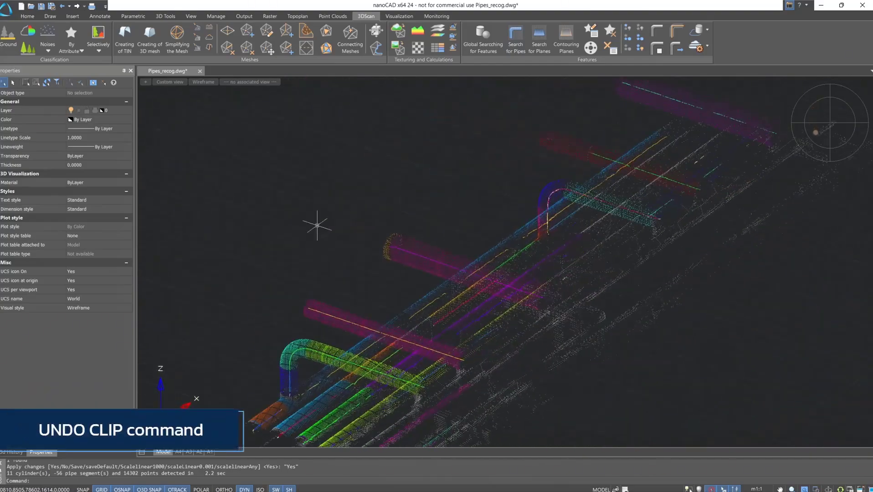
click(324, 17)
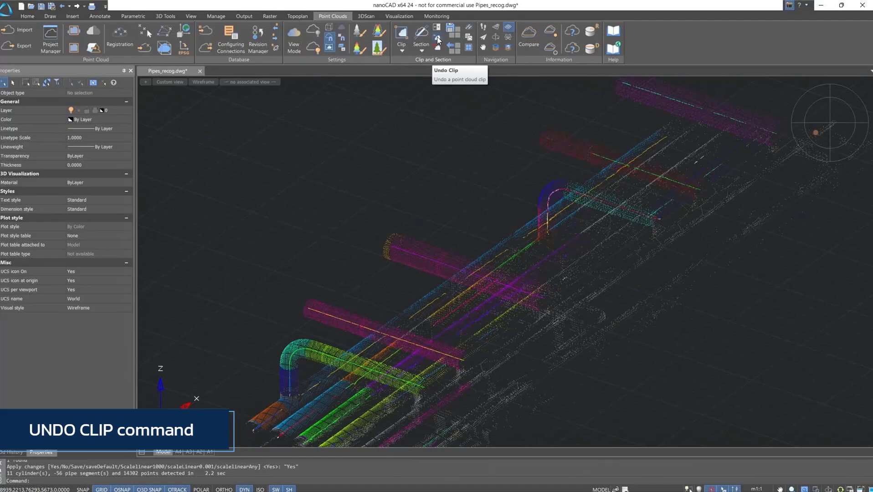
click(438, 40)
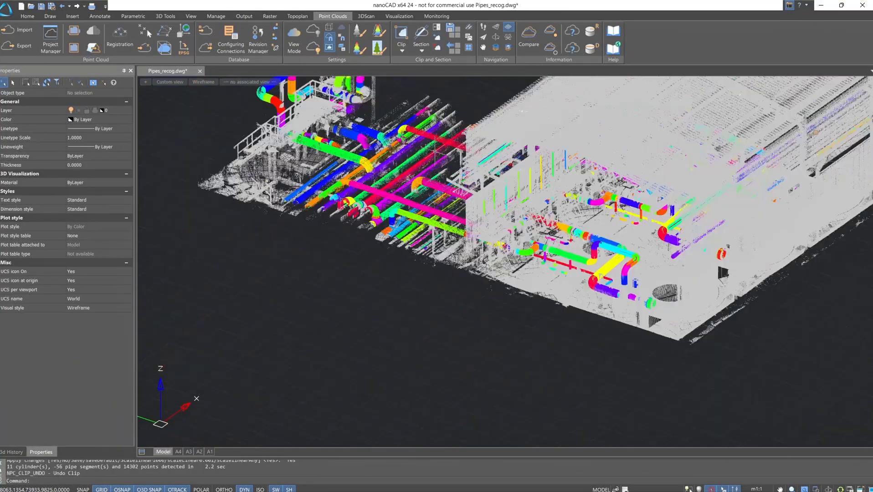
- From the top view, clip the cloud outside an orthogonal rectangle enclosing the looped pipes east of the platform
shift+middle_drag(435, 152, 796, 121)
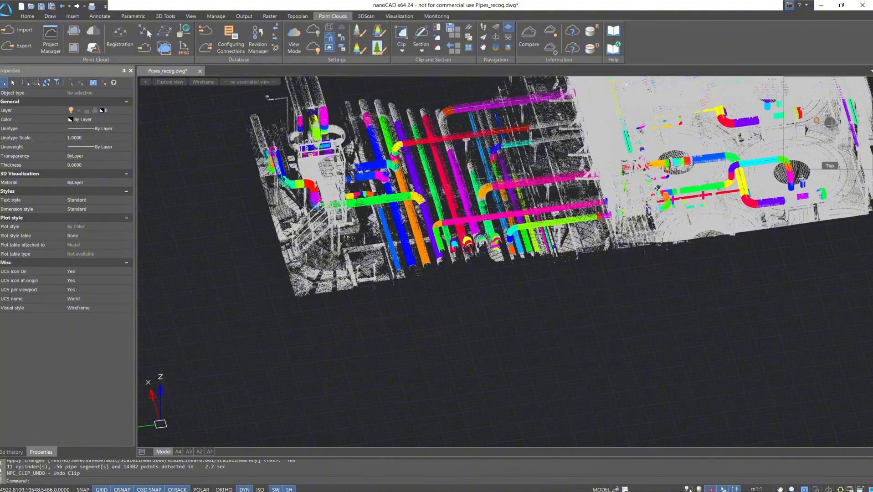
click(830, 123)
middle_drag(559, 112, 566, 211)
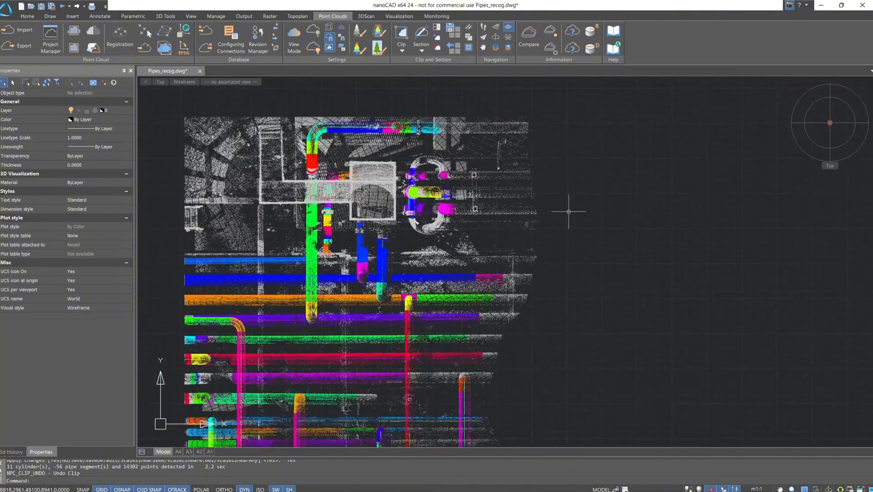
scroll(566, 211, up, 3)
middle_drag(406, 116, 460, 179)
click(399, 31)
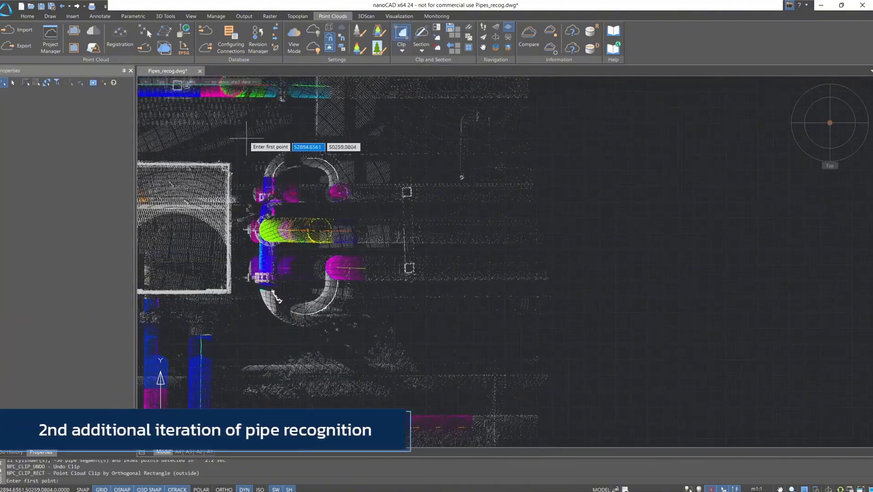
click(247, 142)
click(600, 360)
scroll(482, 233, down, 3)
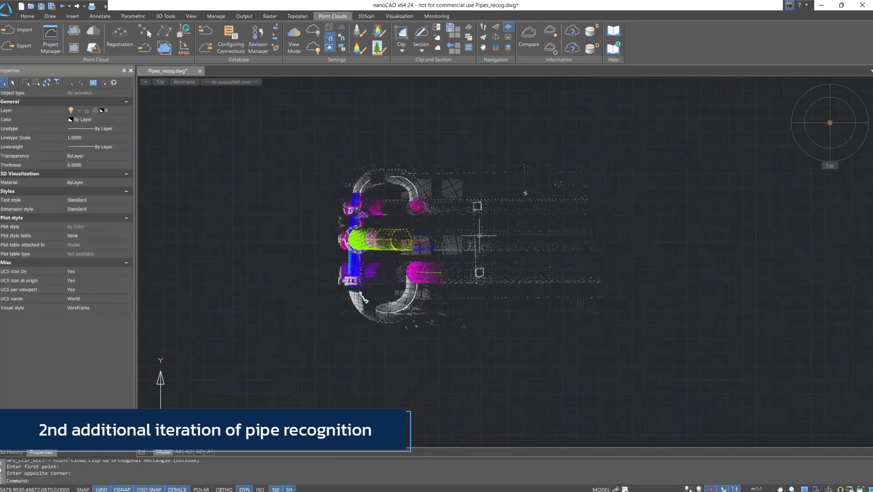
- Run Search for Pipes on the clipped looped pipes with Slice Thickness set to 50
shift+middle_drag(474, 228, 468, 137)
click(366, 16)
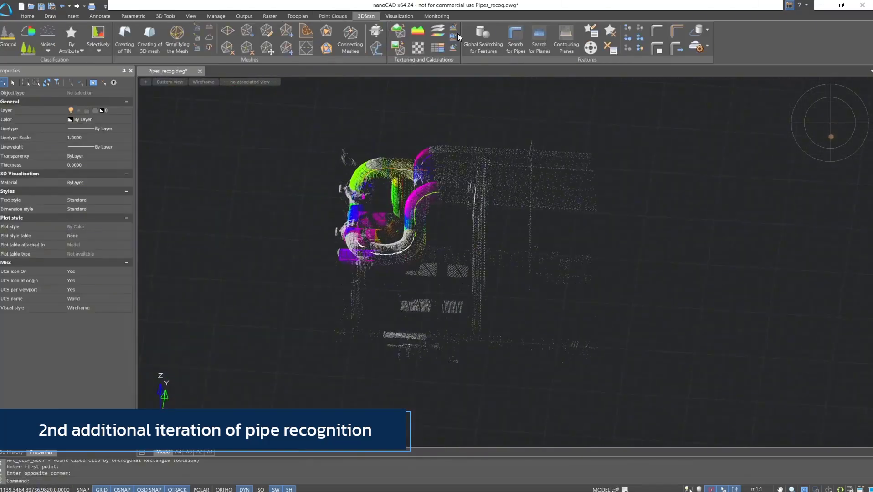
click(515, 38)
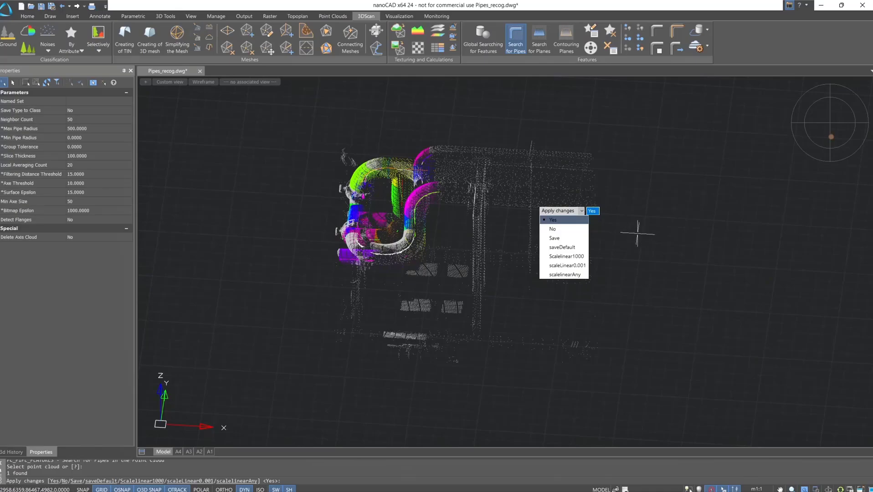
click(90, 156)
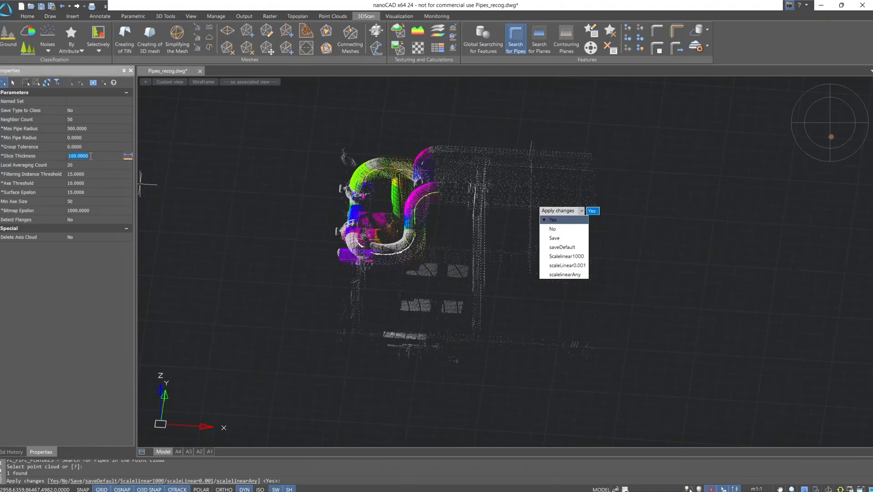
text(50)
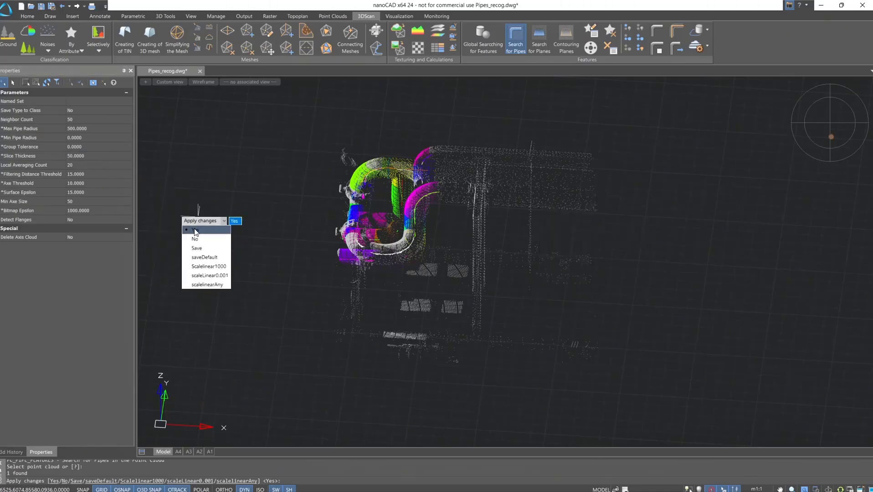
click(195, 230)
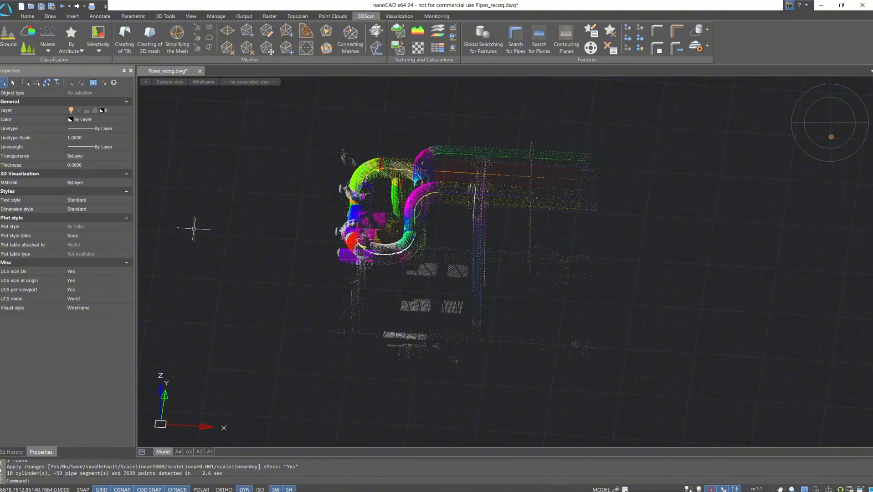
- Undo the clip around the looped pipes and review the full cloud's detected pipes from the Top NE Iso view
click(343, 17)
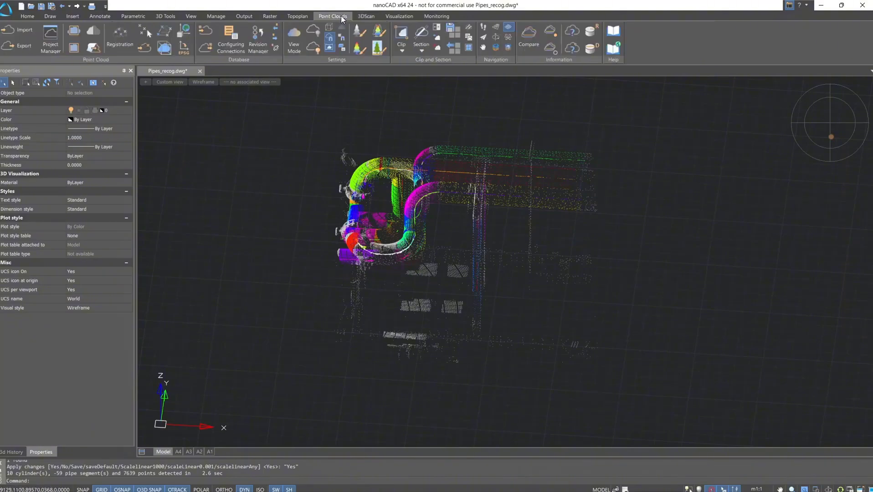
click(435, 39)
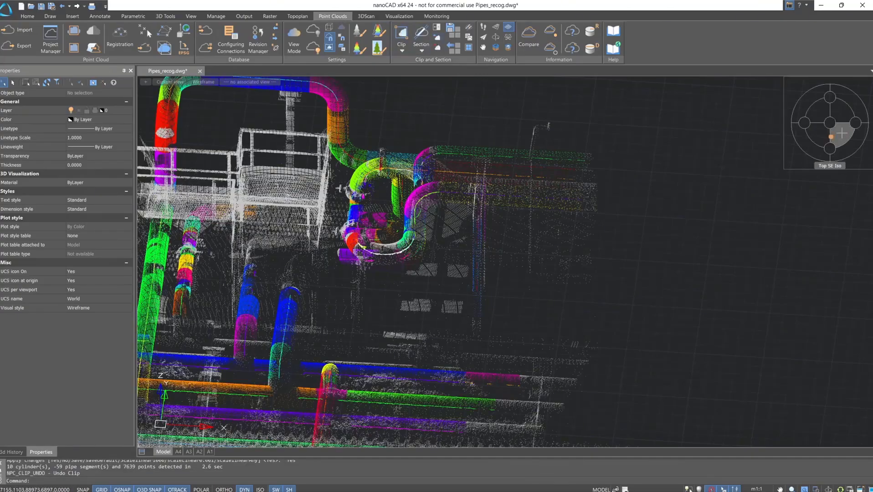
click(842, 133)
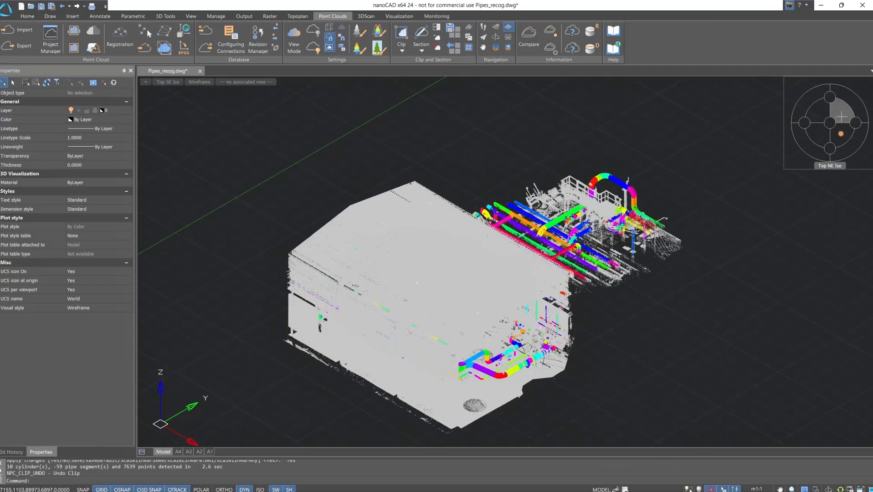
click(841, 117)
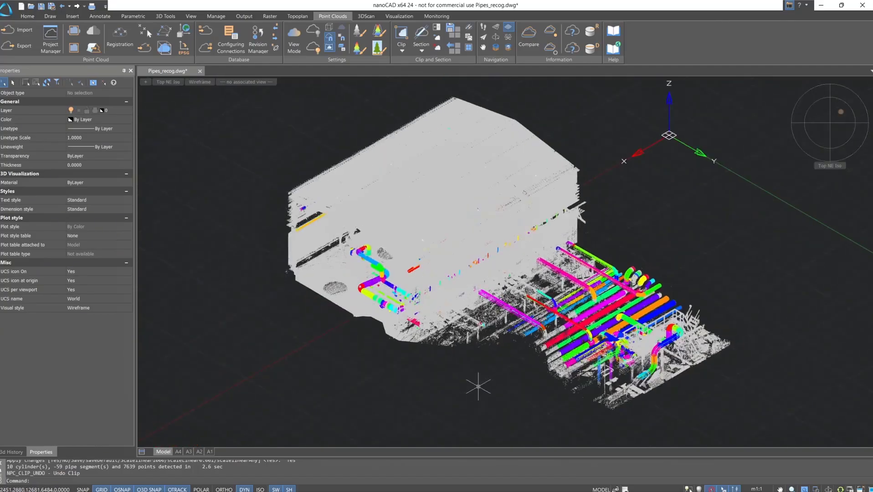
scroll(488, 355, up, 3)
scroll(489, 356, up, 2)
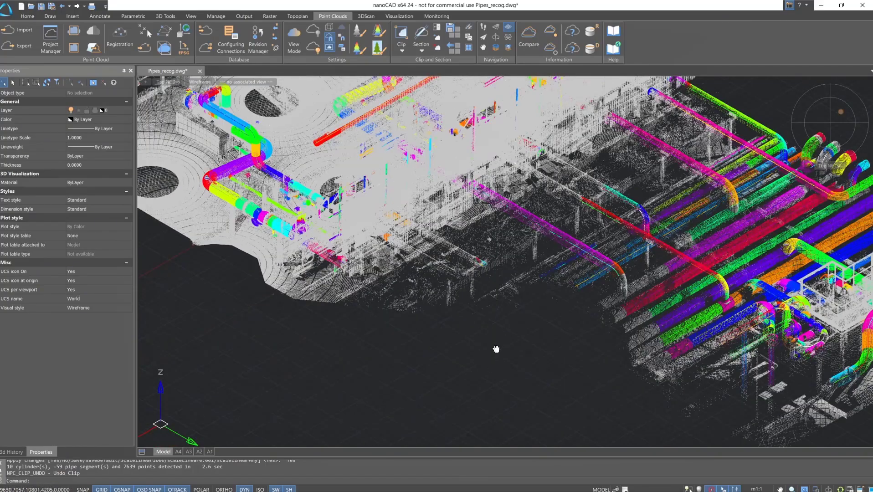
mouse_move(497, 350)
middle_down()
mouse_move(529, 325)
mouse_move(513, 324)
middle_up()
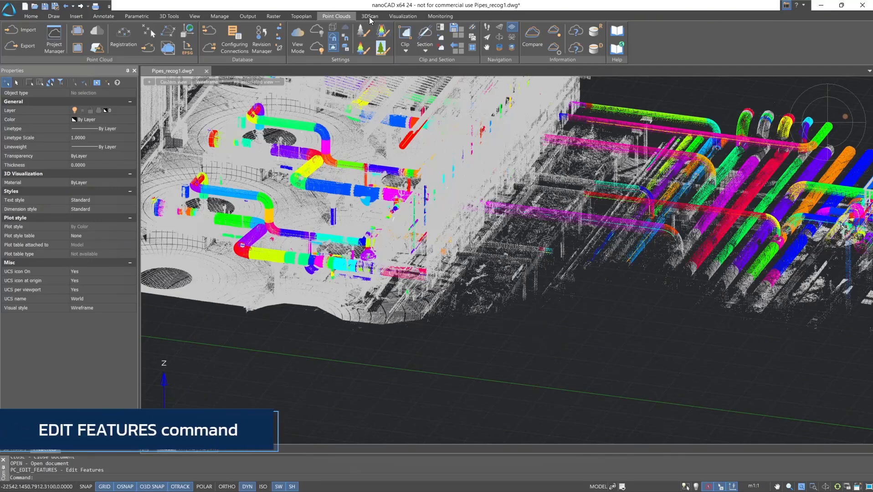
- Open Edit Features, dock its feature list beside the drawing, and select cylinder 15
click(369, 17)
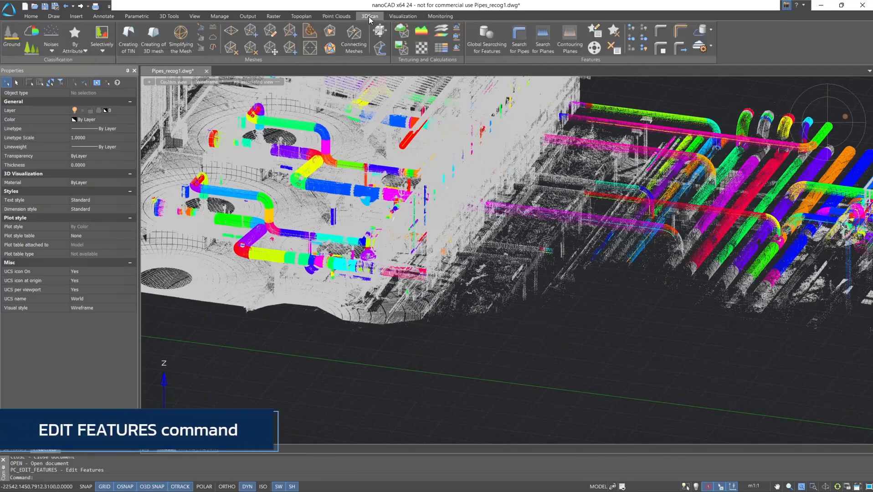
click(595, 33)
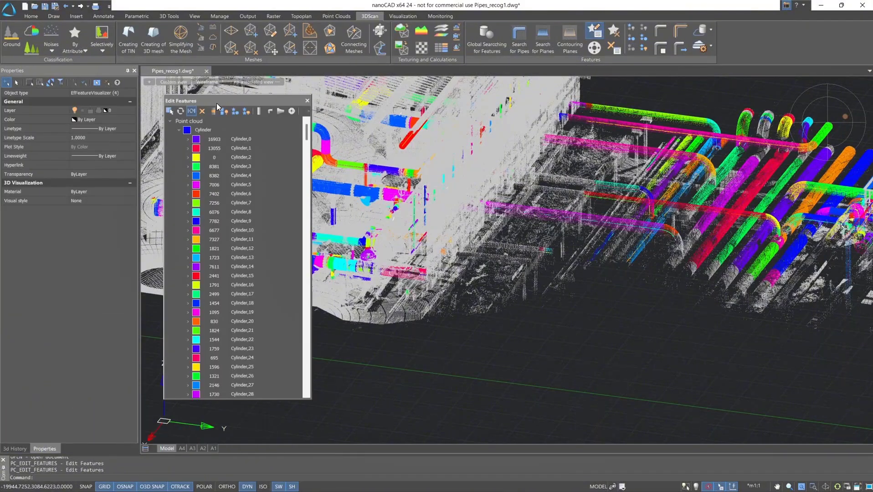
drag(216, 102, 523, 265)
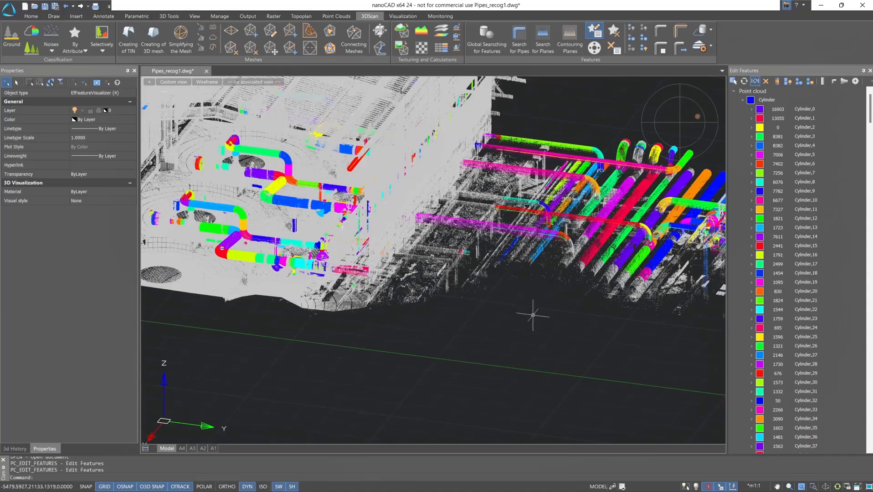
click(791, 246)
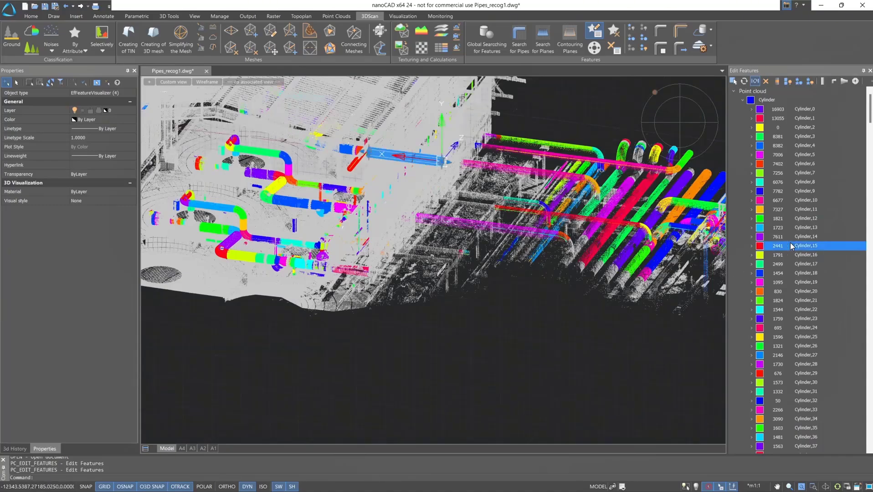
- Select several cylinders between 17 and 28 one after another to locate each in the point cloud
click(791, 264)
click(792, 302)
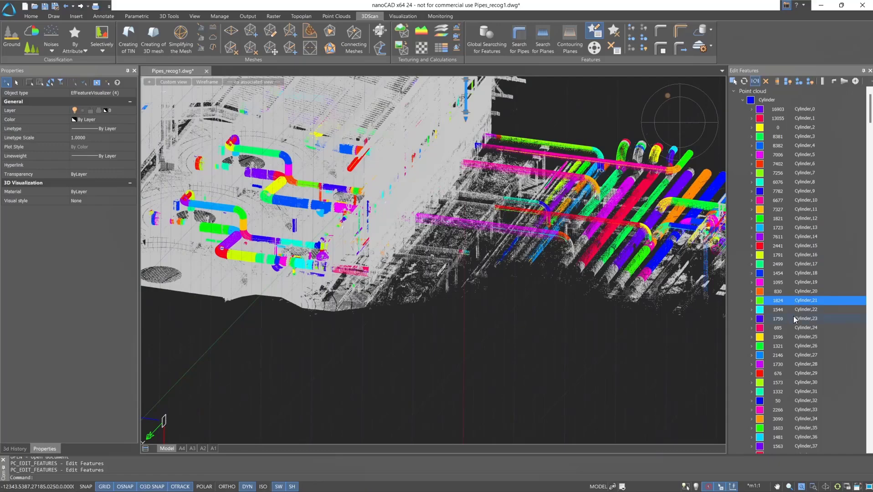
click(794, 319)
click(799, 340)
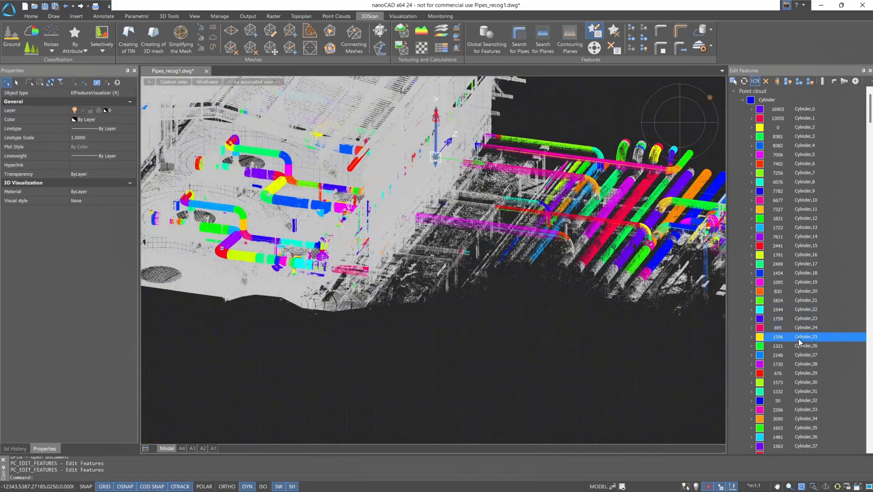
click(801, 362)
scroll(804, 399, down, 20)
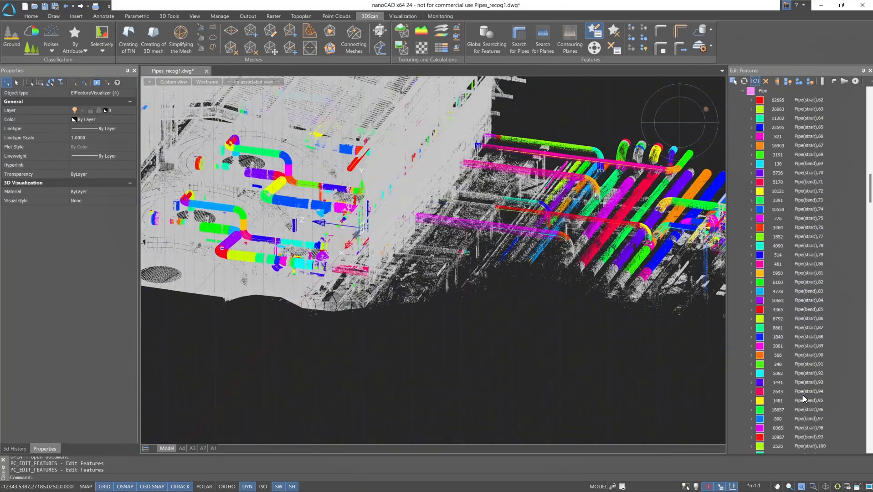
- Select straight pipe 96 in the feature list and expand its surface epsilon, radius and length parameters
click(803, 395)
click(809, 411)
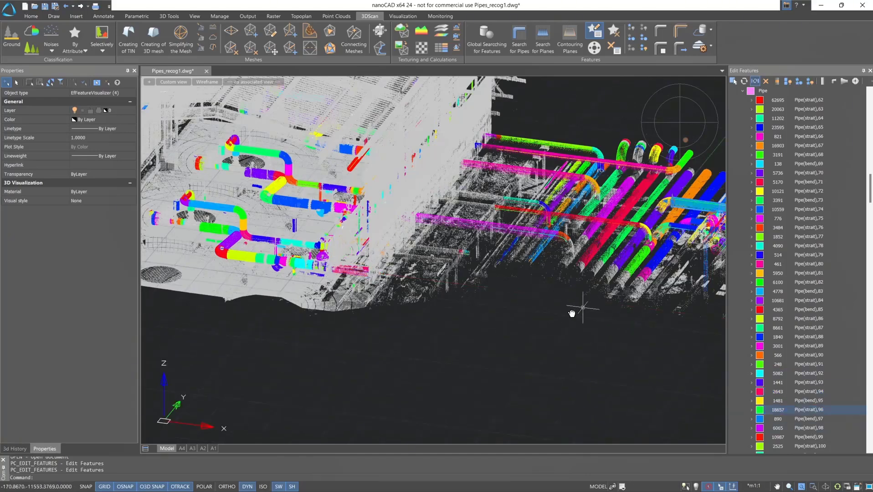
scroll(576, 311, up, 2)
middle_drag(577, 311, 441, 325)
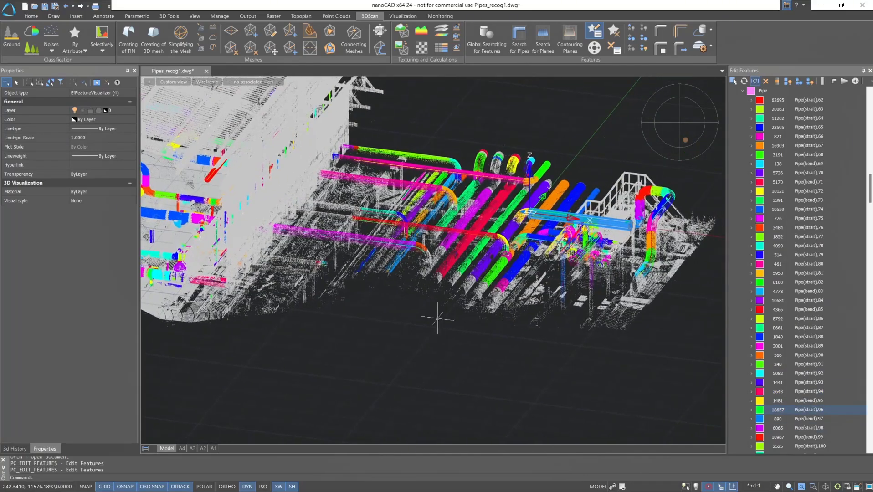
click(751, 409)
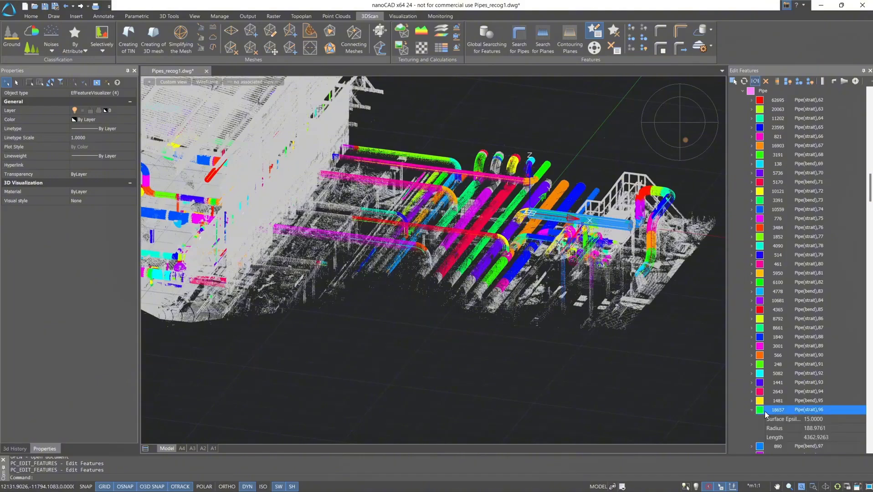
scroll(787, 416, down, 2)
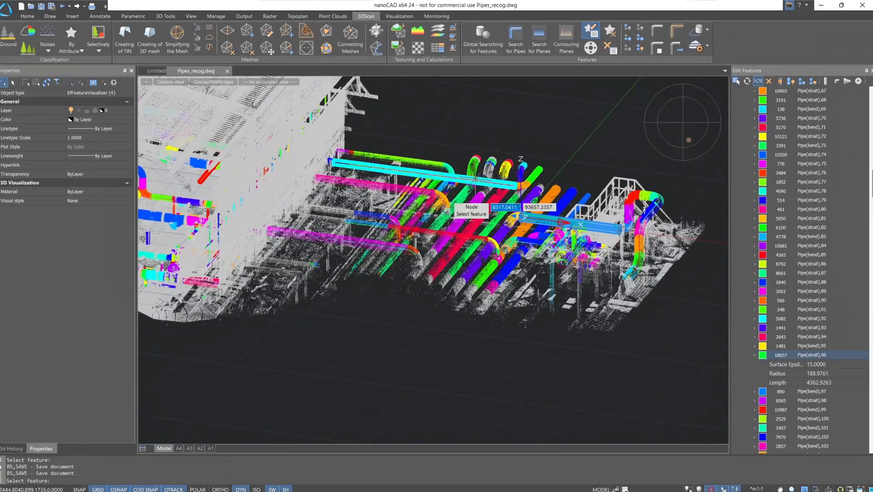
- Enable the point cloud snaps Shape Axis Node, Nearest point of the Shape Axis and Shape Center, and turn on Snap to Features
right_click(154, 487)
click(155, 481)
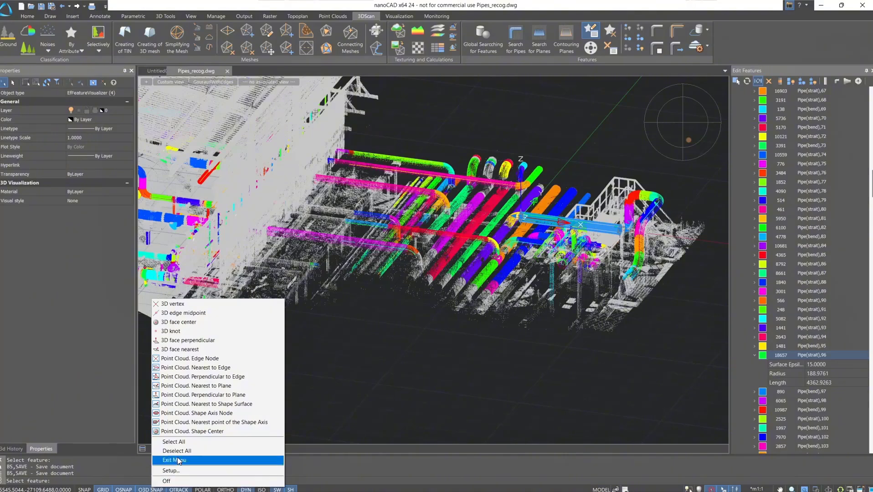
click(187, 422)
click(187, 413)
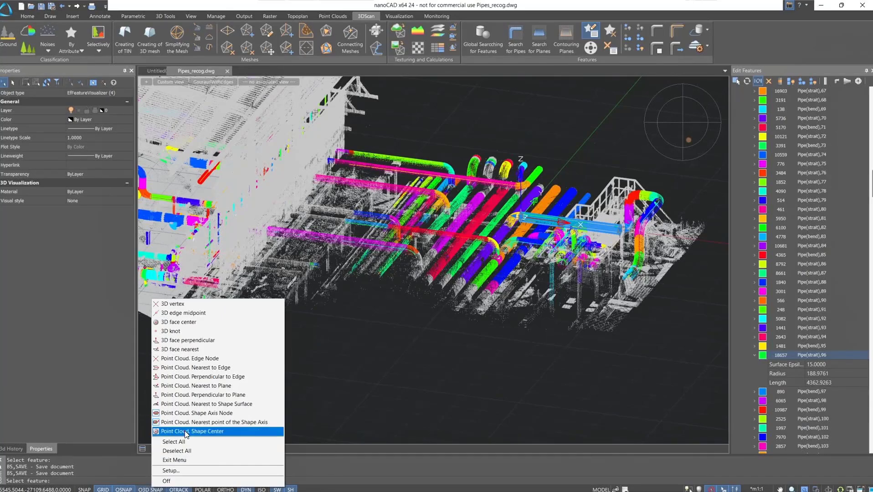
click(185, 432)
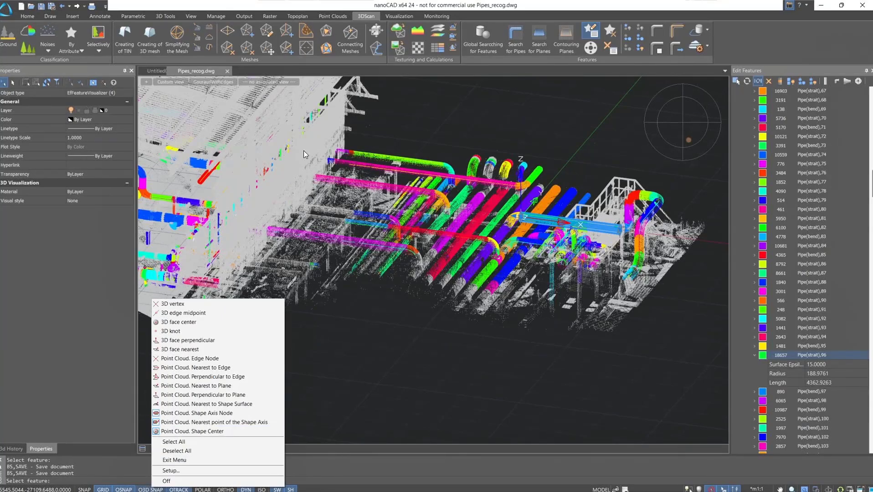
click(338, 17)
click(338, 17)
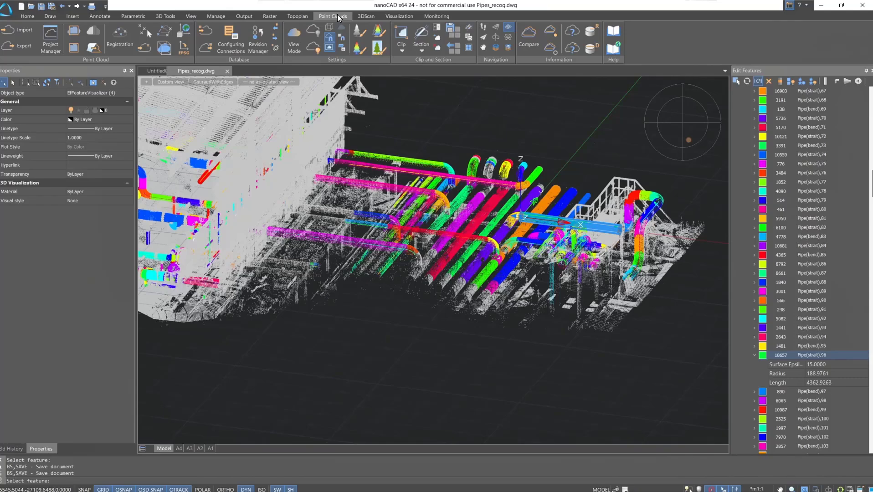
click(342, 42)
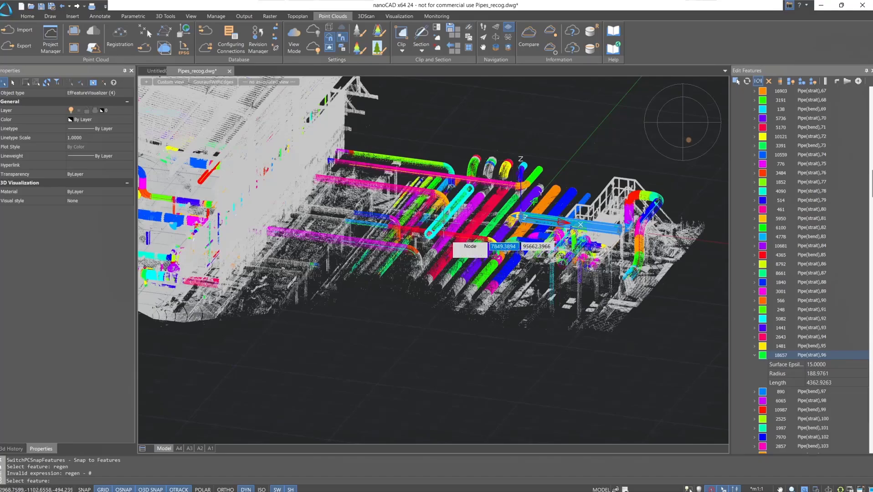
- Pick the long blue straight pipe 65 in the drawing and determine its radius from one of its cloud points
scroll(455, 273, up, 5)
click(529, 297)
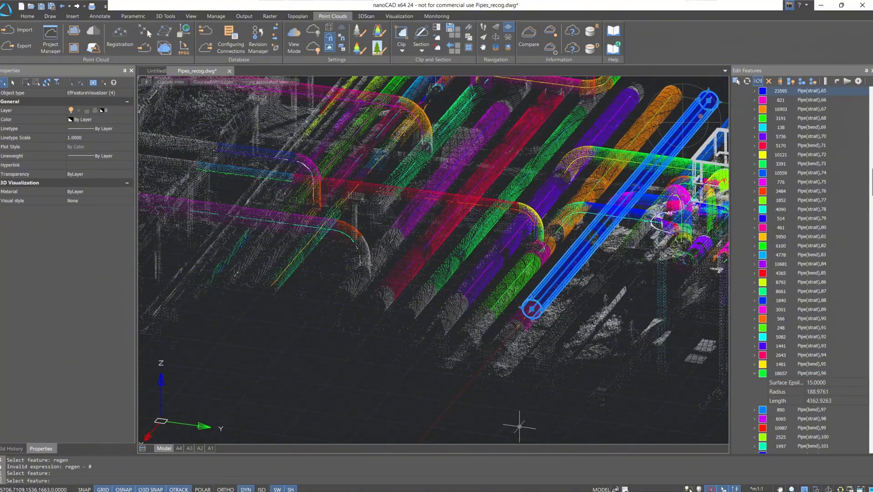
scroll(575, 353, up, 2)
middle_drag(518, 413, 476, 413)
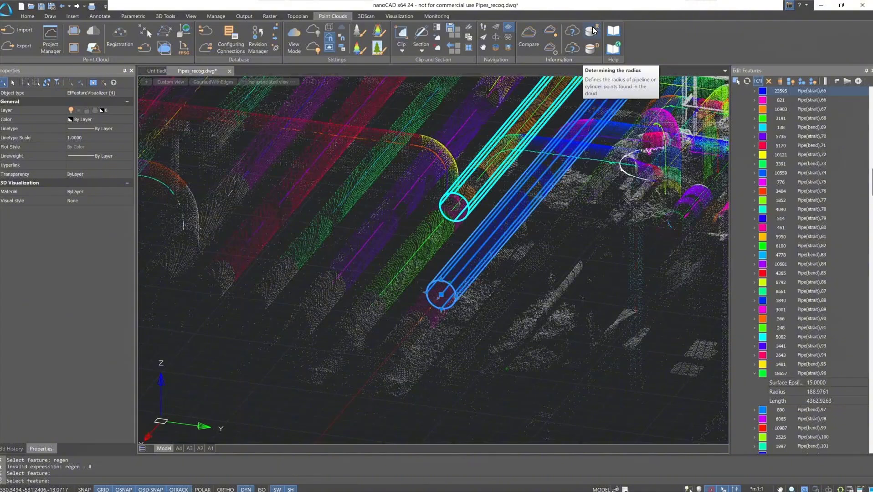
click(591, 31)
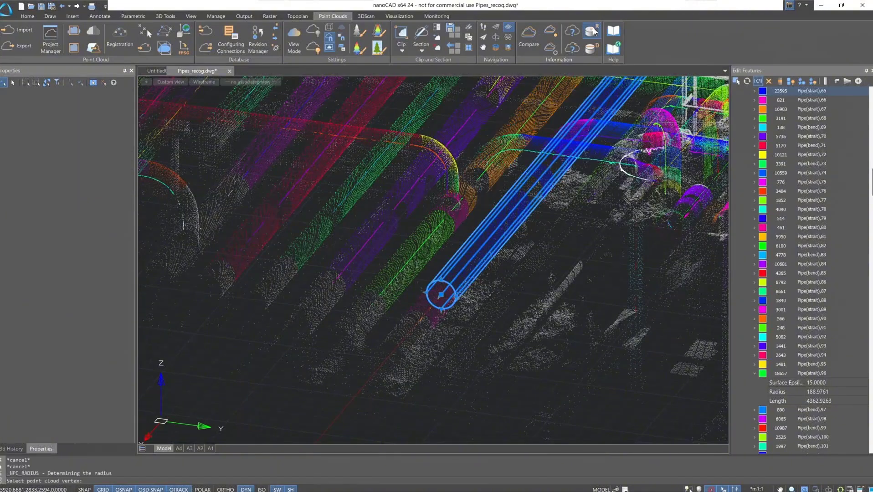
click(457, 276)
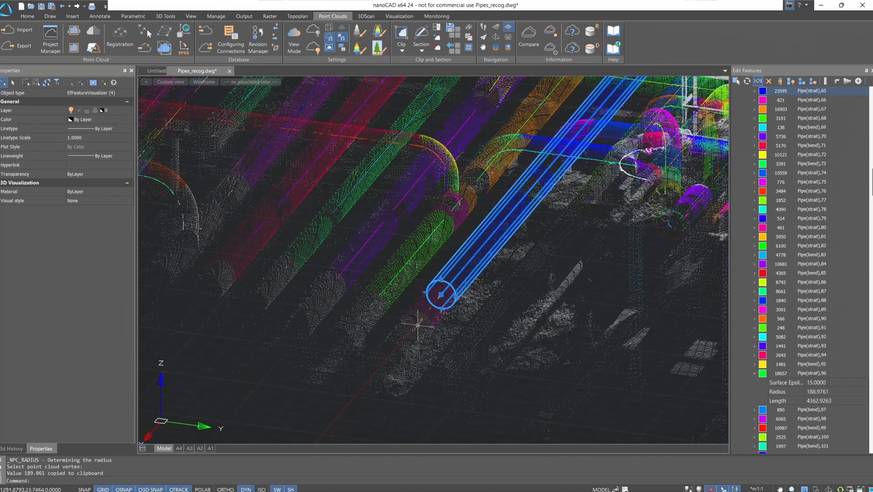
- Select the short straight pipe 66 that continues pipe 65 and determine its radius
click(417, 324)
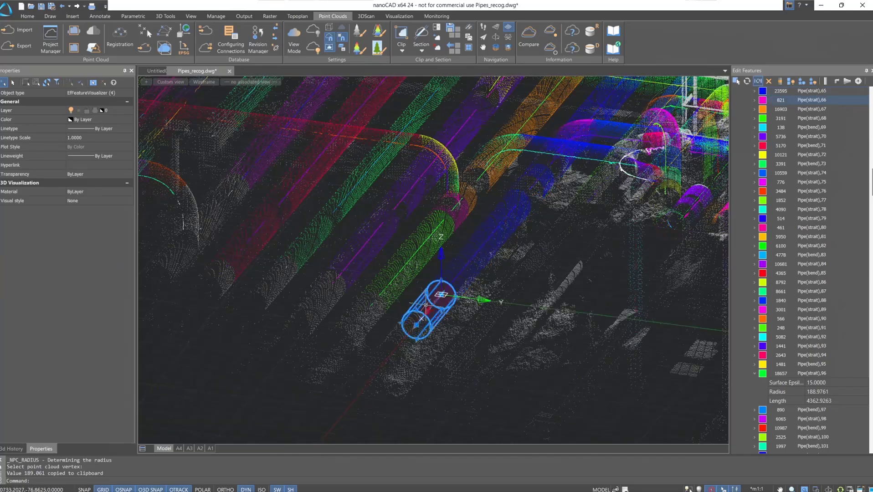
click(590, 36)
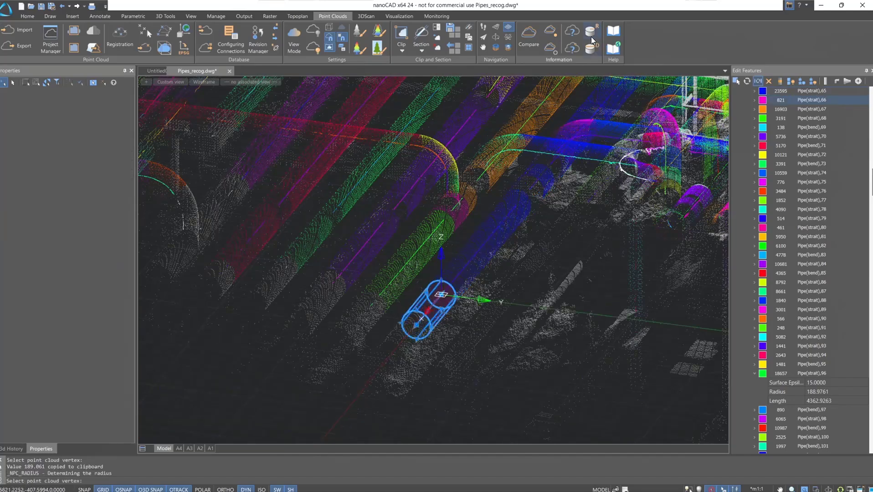
click(424, 306)
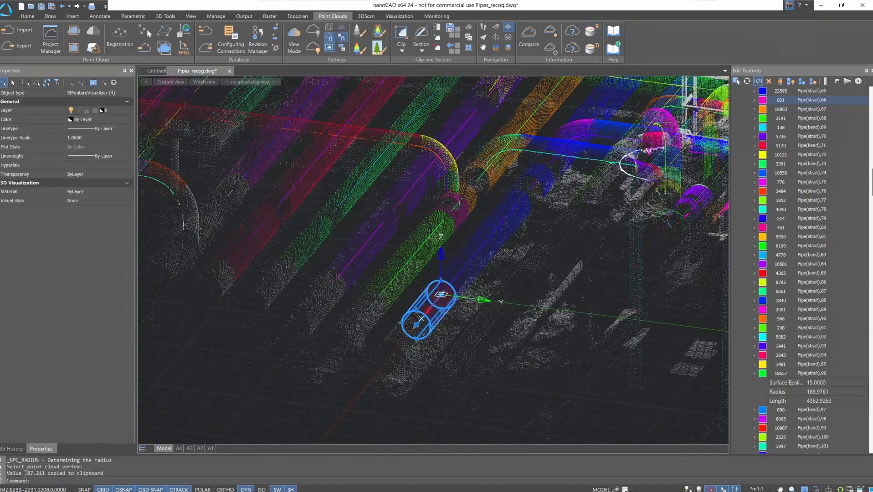
drag(25, 473, 44, 473)
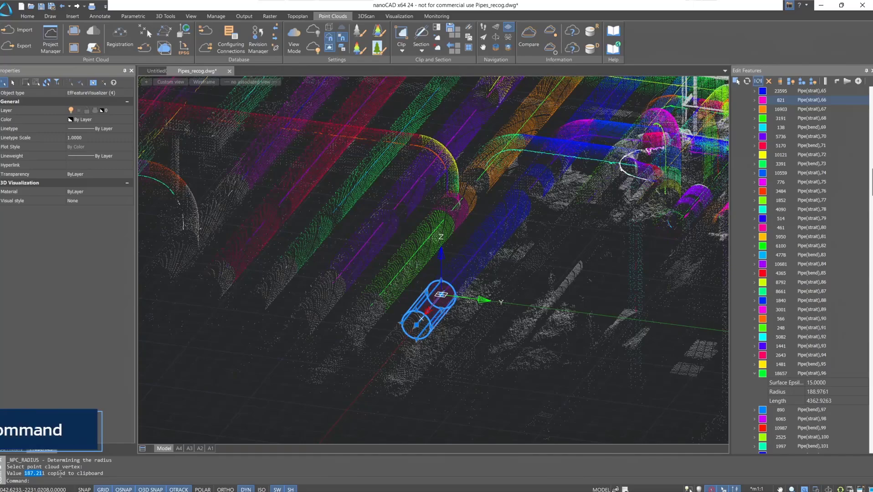
- Merge pipe 65 with the coaxial short pipe at its end, using Axe distance 10 and Max radius difference 5
click(736, 81)
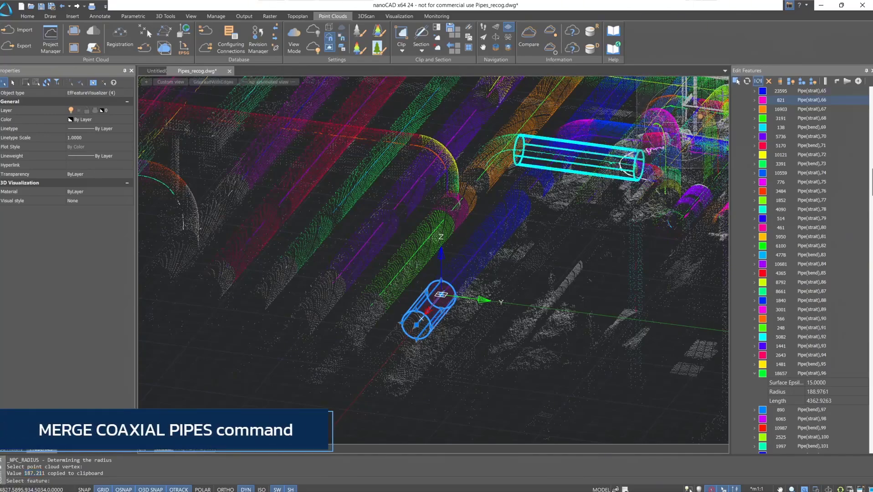
click(459, 256)
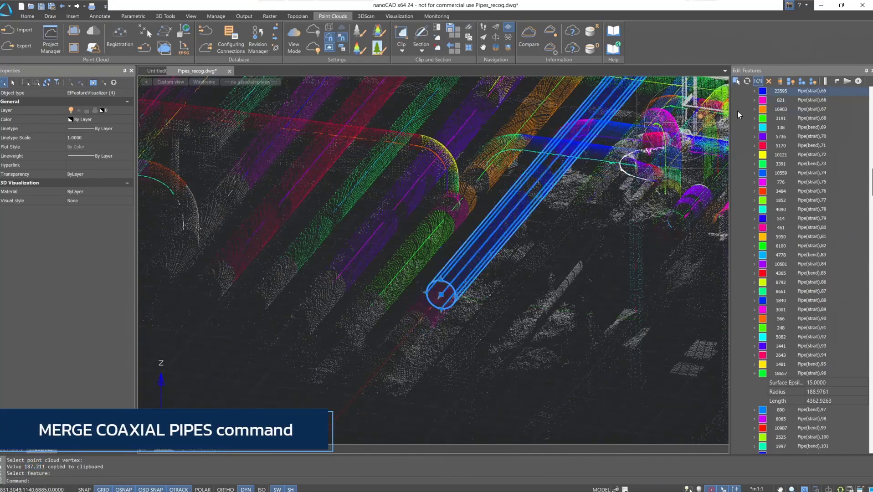
click(780, 82)
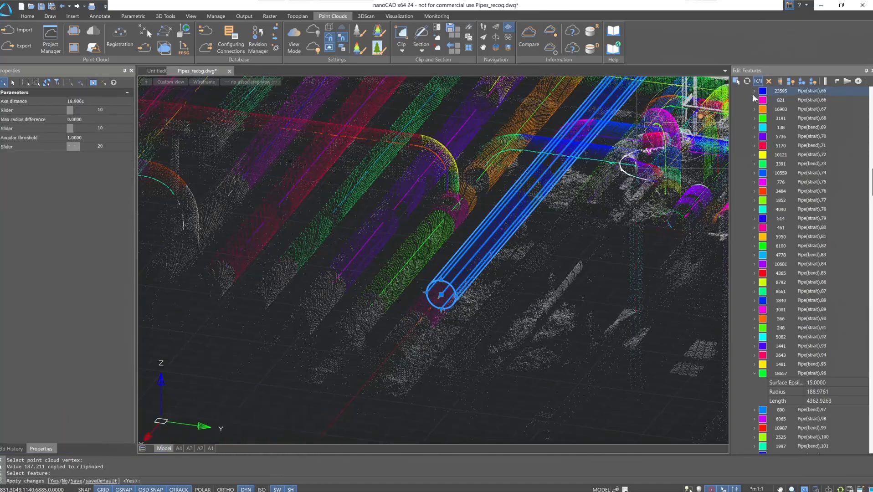
click(107, 102)
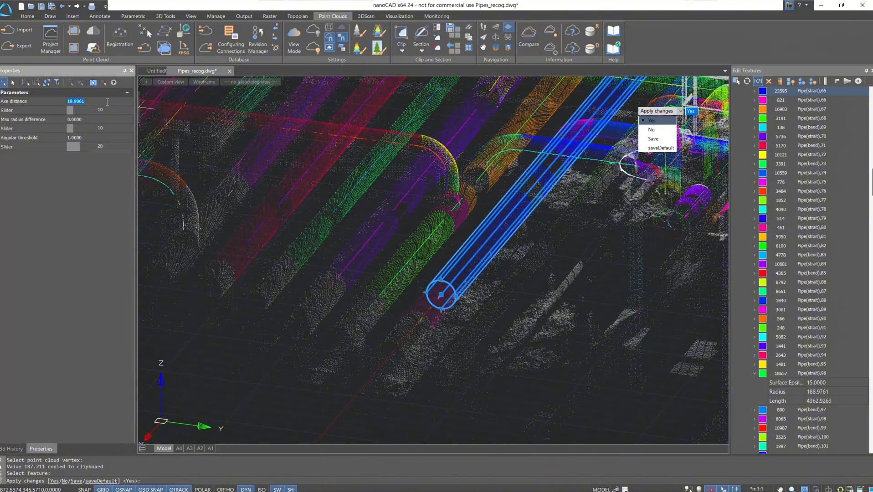
text(10)
click(105, 120)
text(5)
click(97, 211)
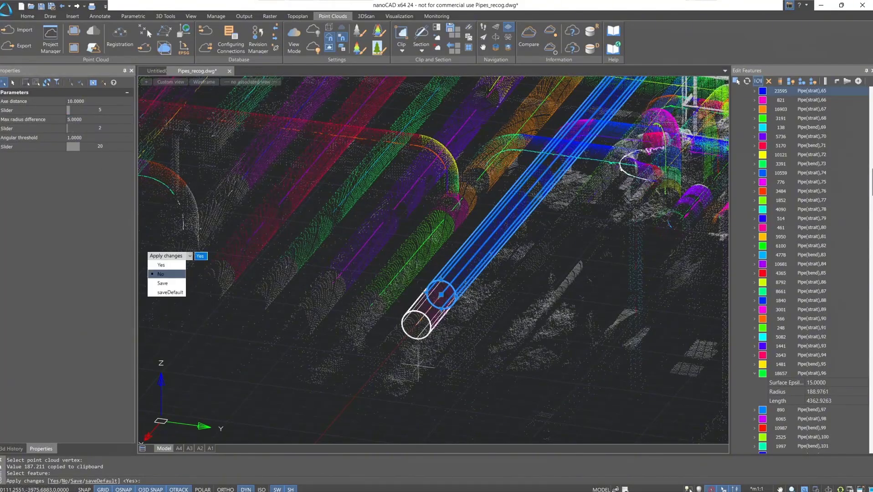
scroll(417, 364, up, 2)
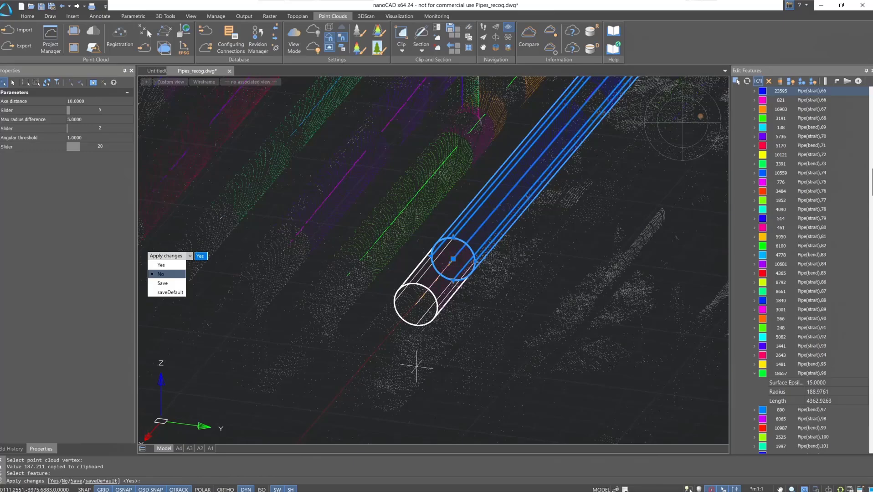
click(169, 266)
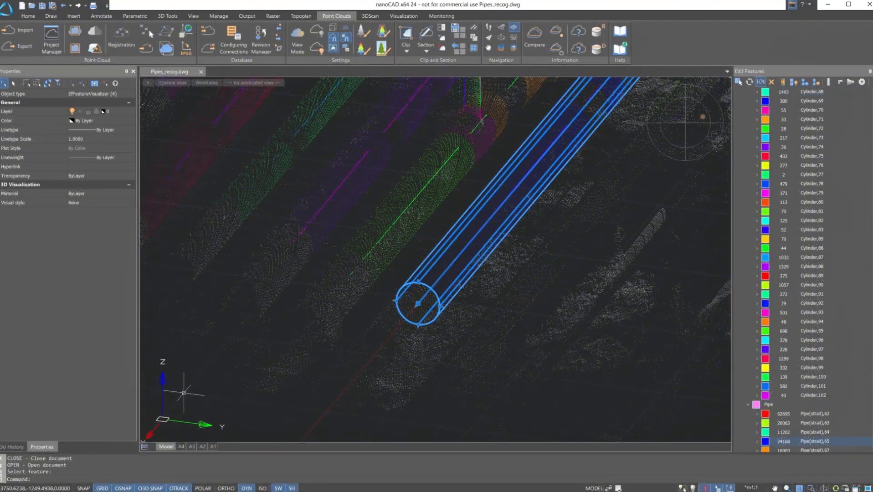
- Stretch the near end of merged pipe 65 outward along its axis to cover the remaining cloud points
scroll(415, 304, up, 4)
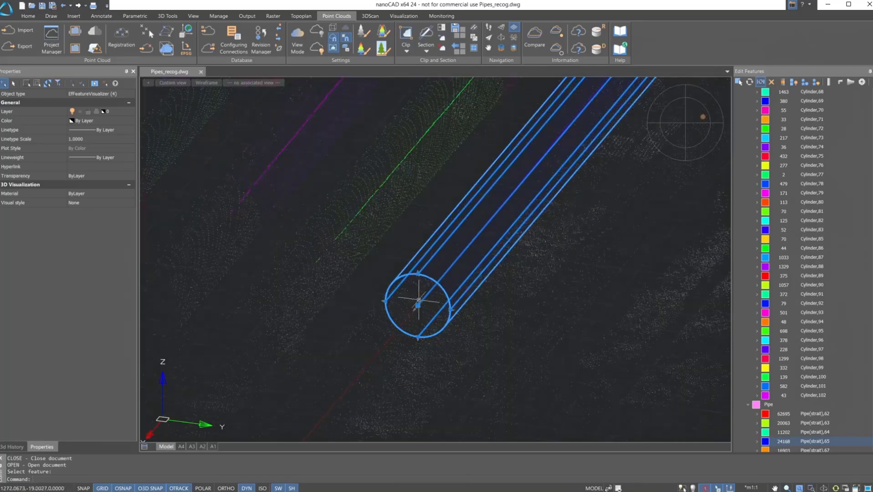
click(417, 310)
scroll(412, 313, down, 7)
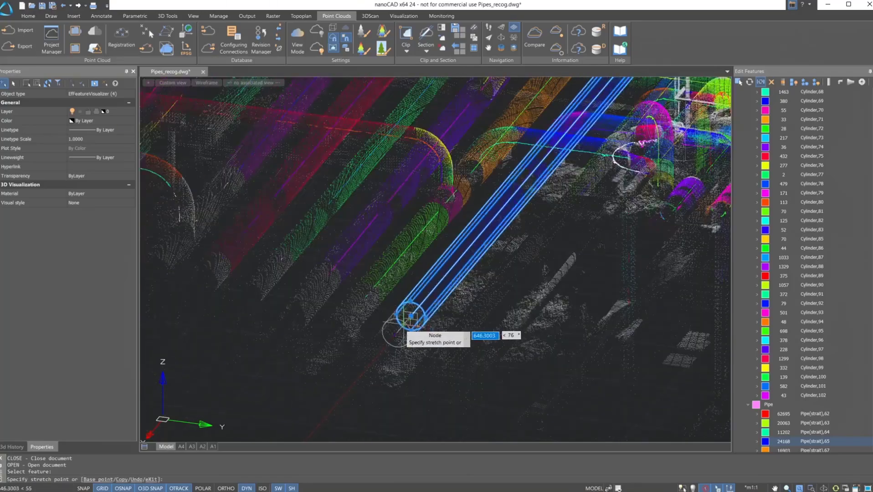
click(330, 415)
middle_drag(499, 380, 507, 337)
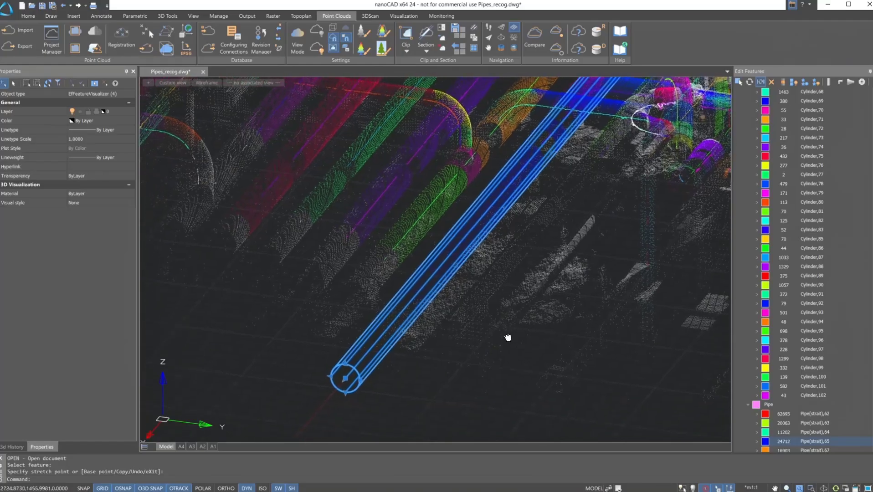
- From the side view, clip the cloud outside an orthogonal rectangle enclosing the building wall, the sloping pipe and the human figure
scroll(374, 339, down, 10)
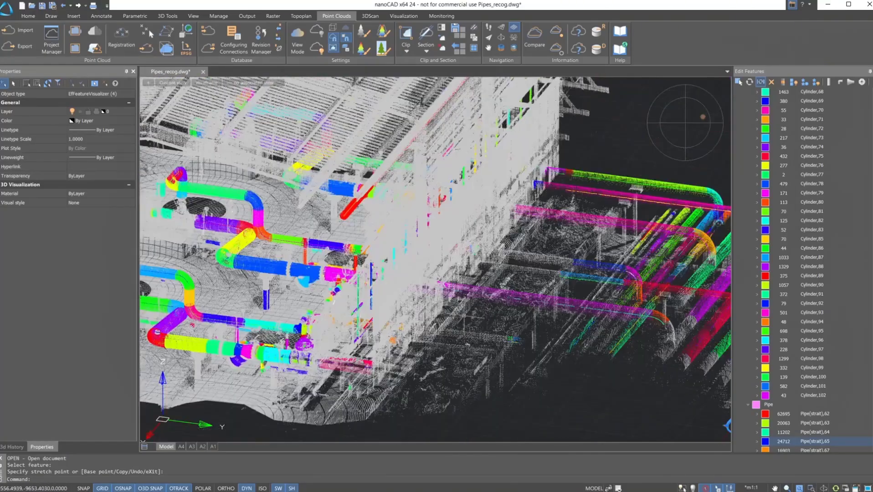
shift+middle_drag(464, 317, 476, 276)
middle_drag(513, 234, 501, 307)
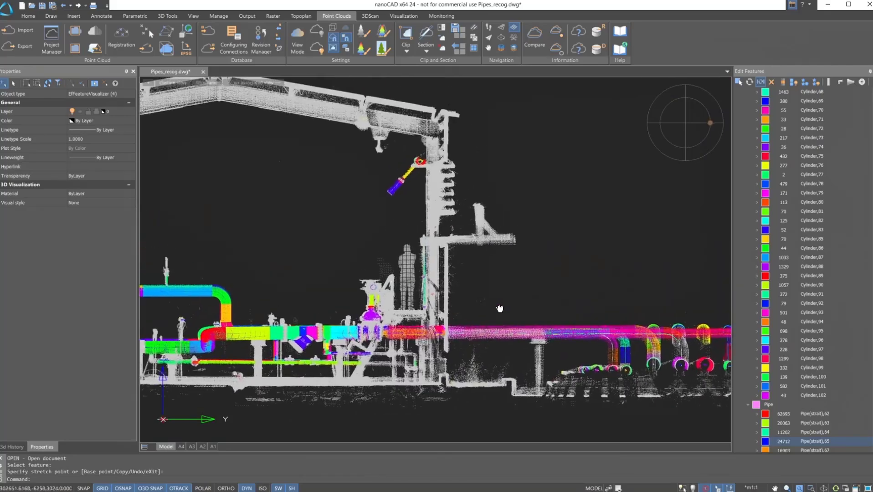
click(404, 51)
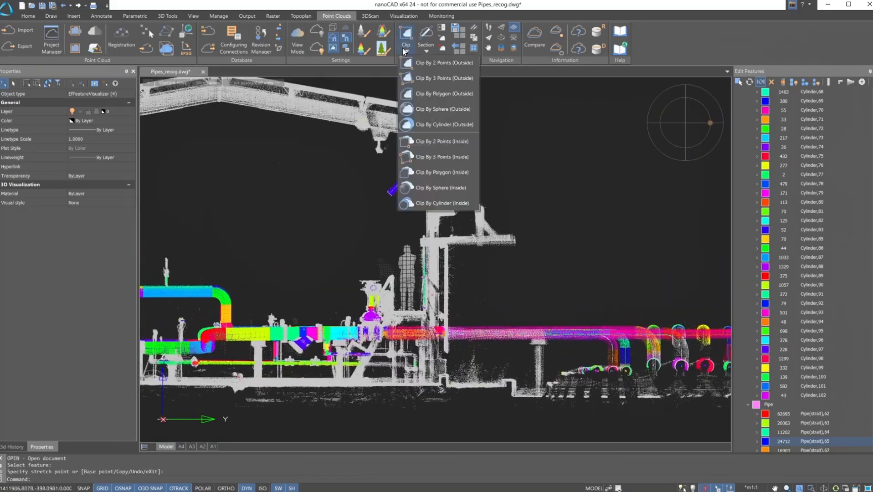
click(421, 63)
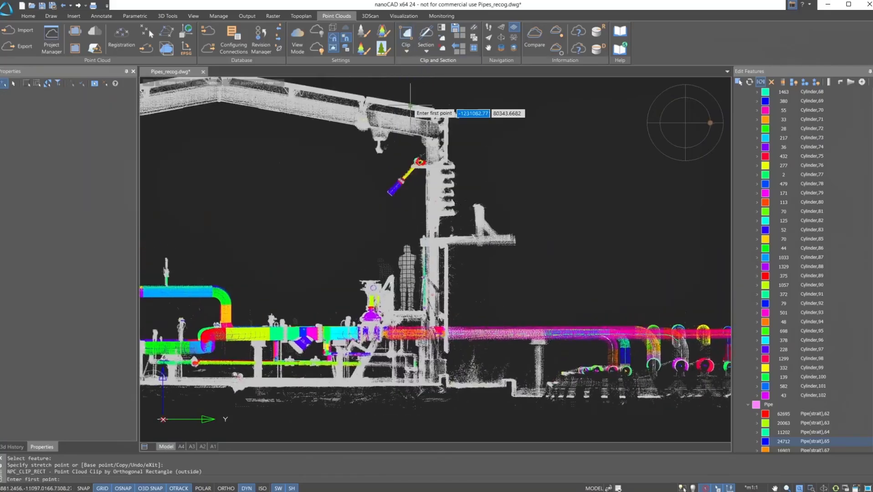
click(389, 150)
click(501, 318)
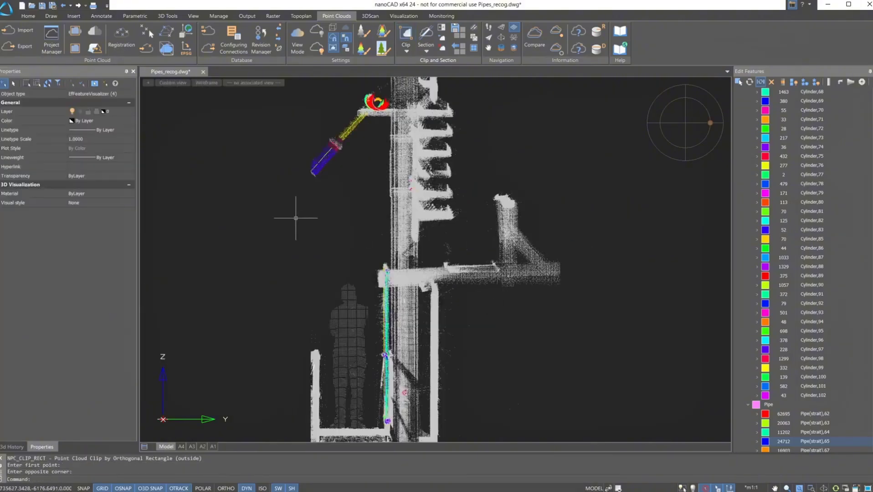
- Delete the vertical cylinder 10 feature from the front of the ribbed wall
shift+middle_drag(296, 218, 318, 232)
middle_drag(515, 351, 440, 266)
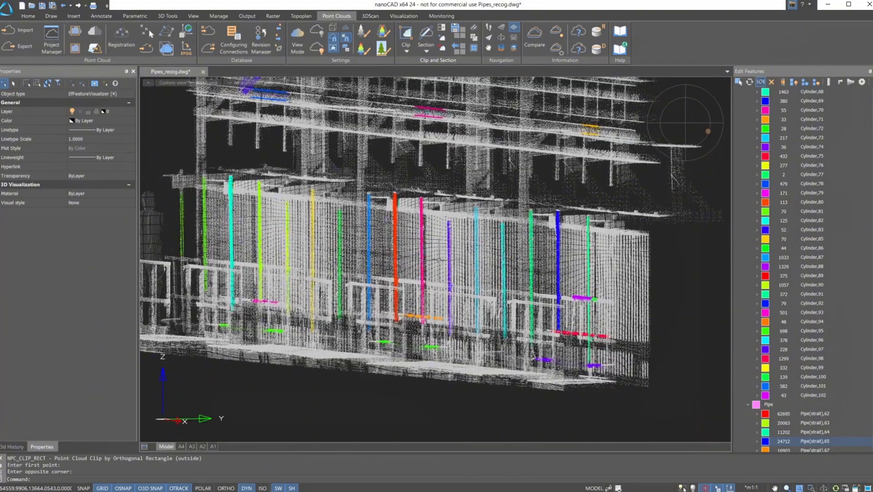
click(738, 82)
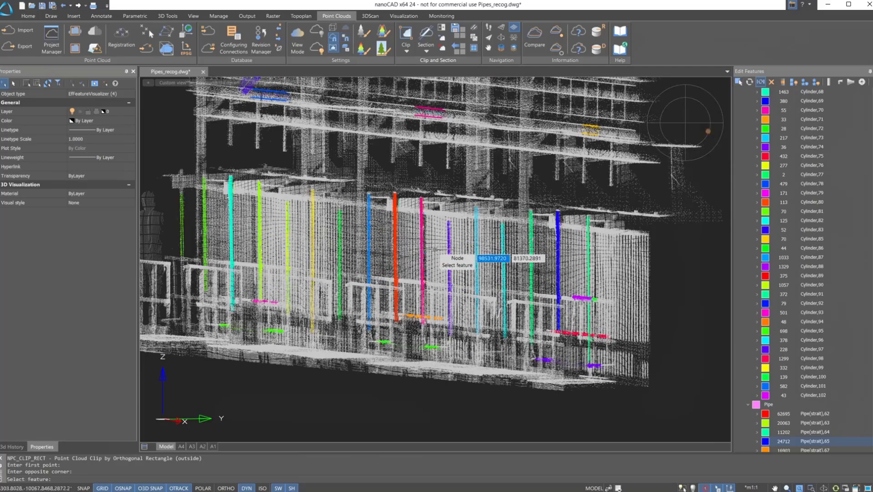
click(422, 261)
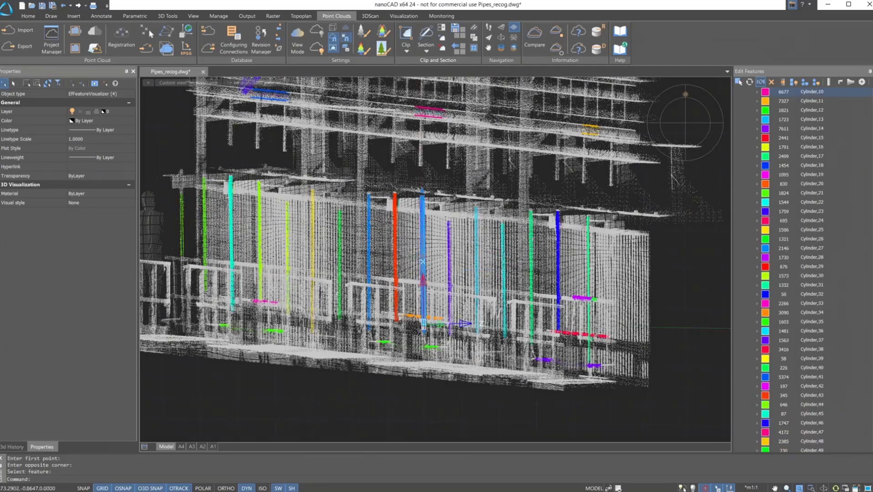
scroll(809, 188, up, 4)
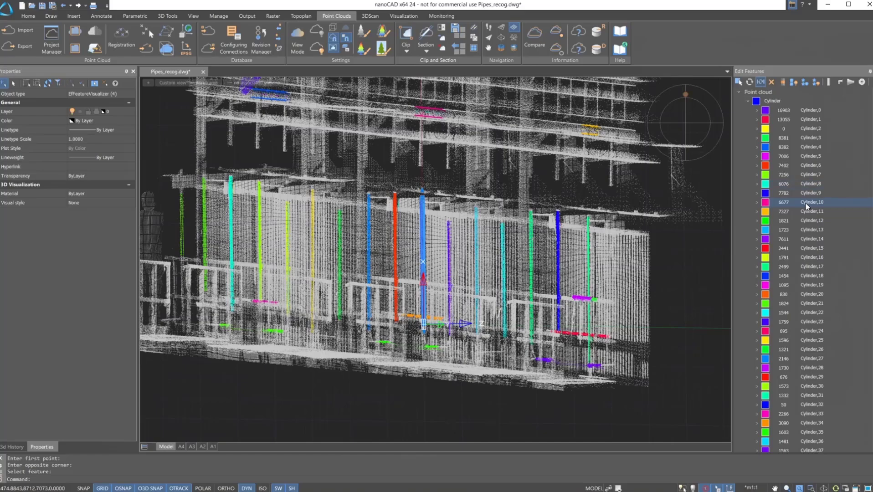
right_click(805, 203)
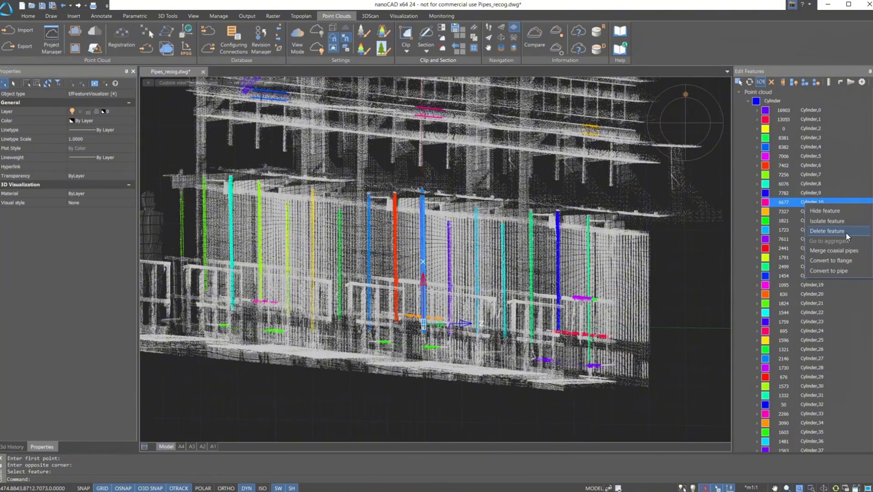
click(772, 75)
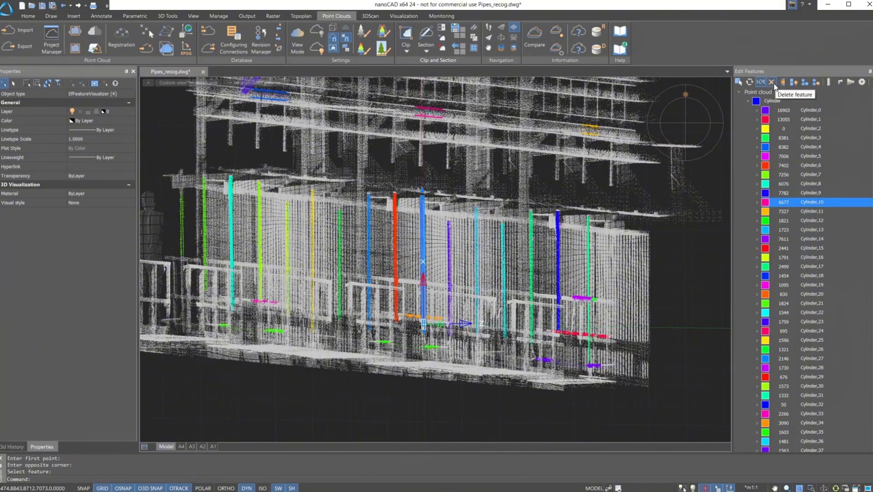
click(771, 82)
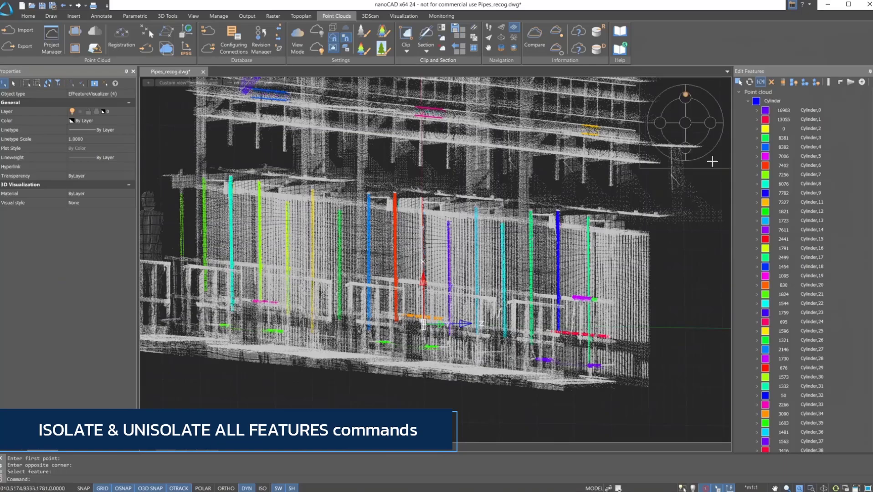
- Isolate all detected features from the point cloud, and bring the remaining cloud points back
click(805, 86)
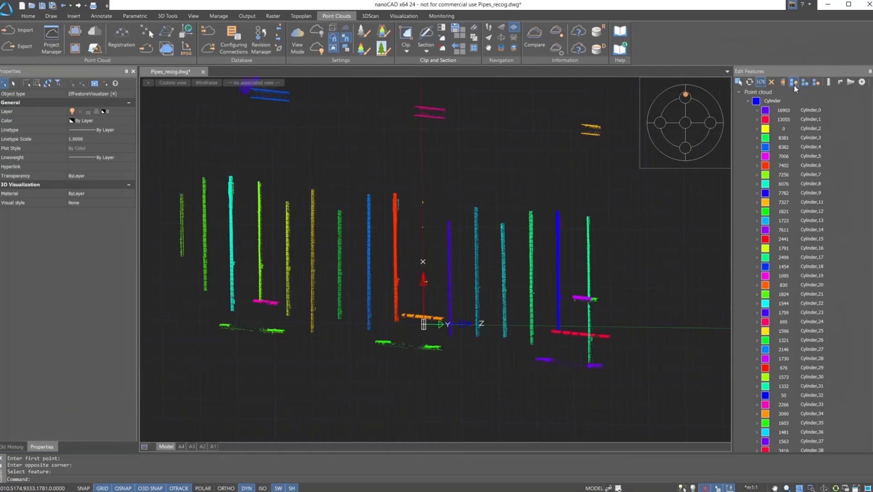
click(793, 85)
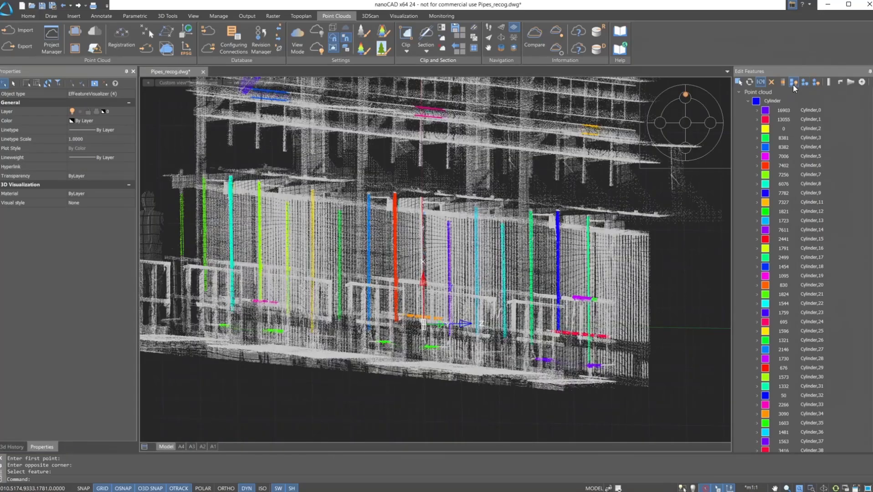
- Select a vertical cylinder on the wall and isolate cylinders 33 to 37 from everything else
click(739, 83)
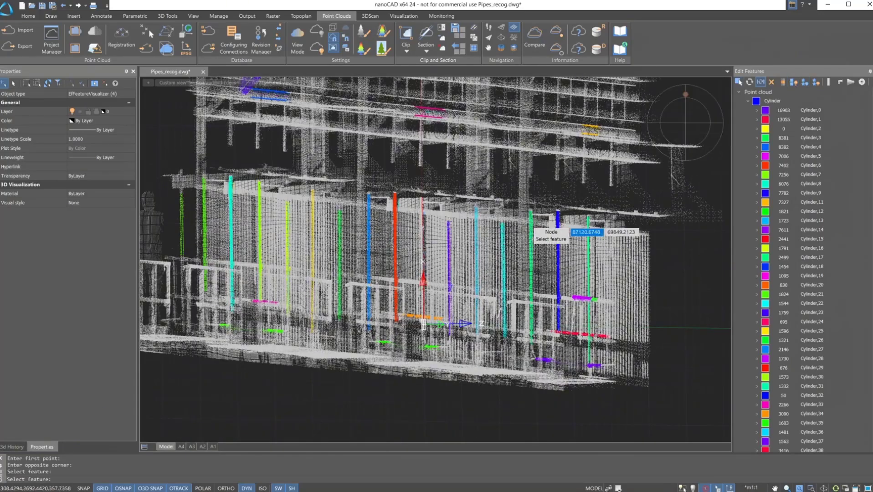
click(477, 261)
click(786, 432)
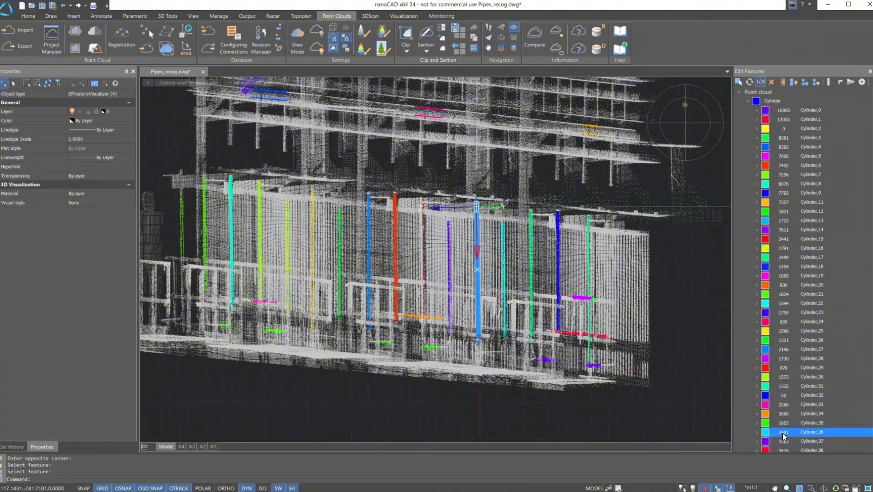
scroll(785, 413, down, 2)
drag(787, 386, 788, 353)
right_click(788, 357)
click(808, 373)
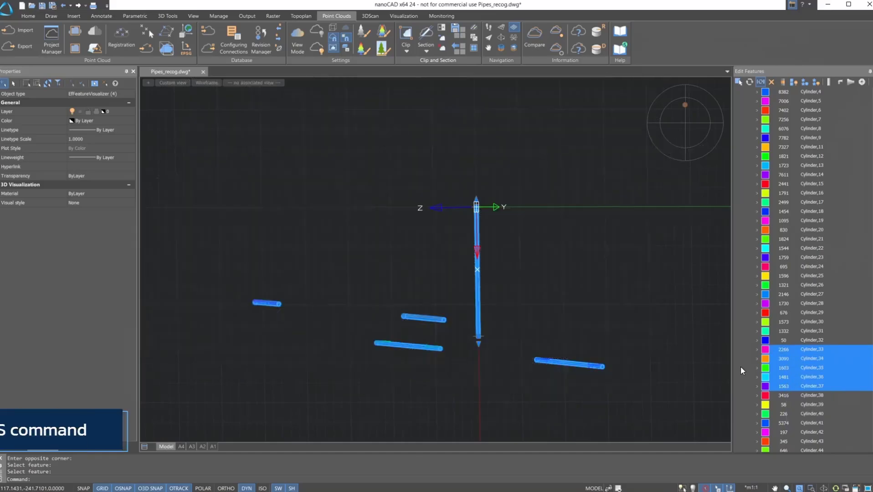
scroll(555, 322, up, 2)
mouse_move(564, 333)
shift+middle_down()
mouse_move(556, 350)
mouse_move(560, 344)
shift+middle_up()
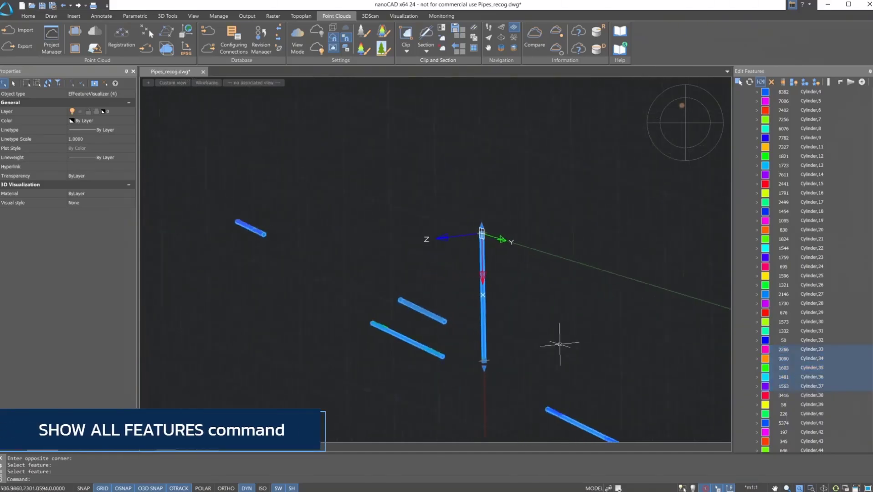
- Show all features again and unisolate them so the whole point cloud is displayed around them
click(816, 83)
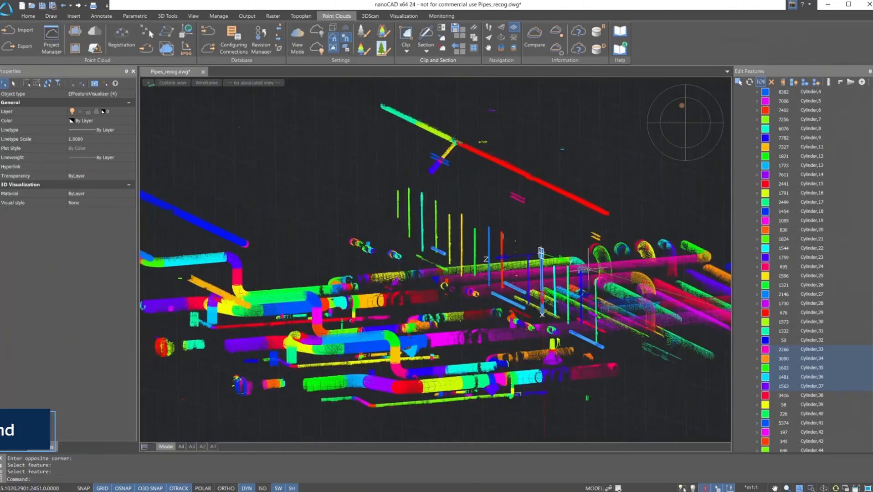
middle_drag(503, 246, 479, 239)
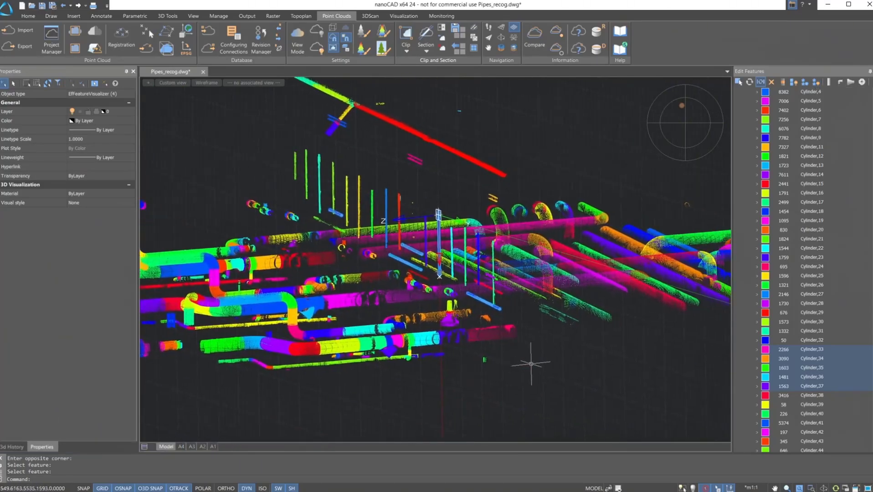
click(793, 82)
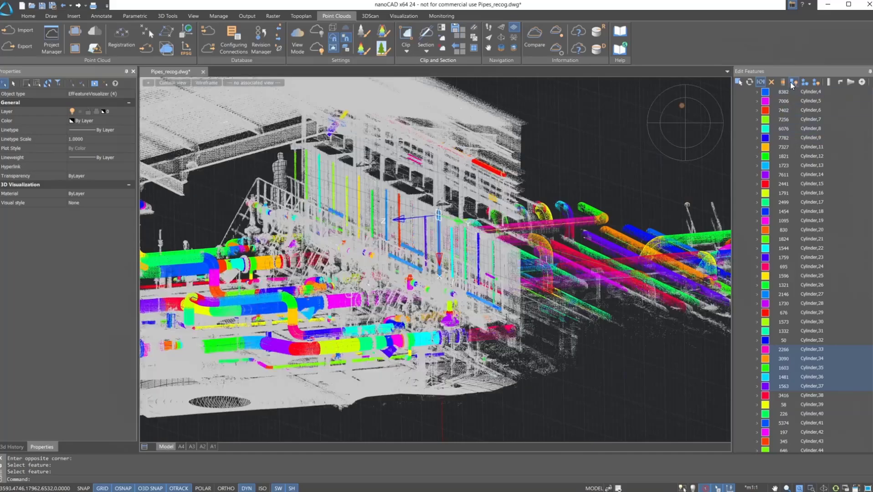
scroll(580, 359, down, 3)
middle_drag(581, 360, 579, 337)
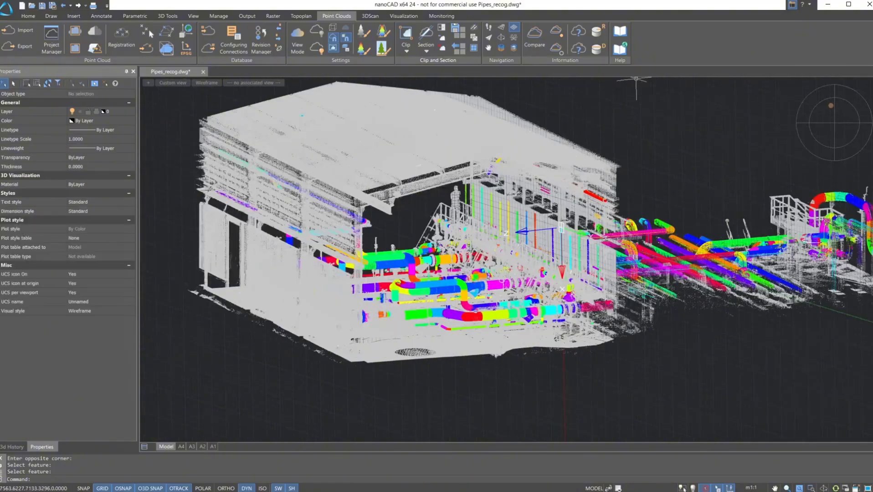
- Create objects from the features of the point cloud with Coloring set to By feature color
click(370, 16)
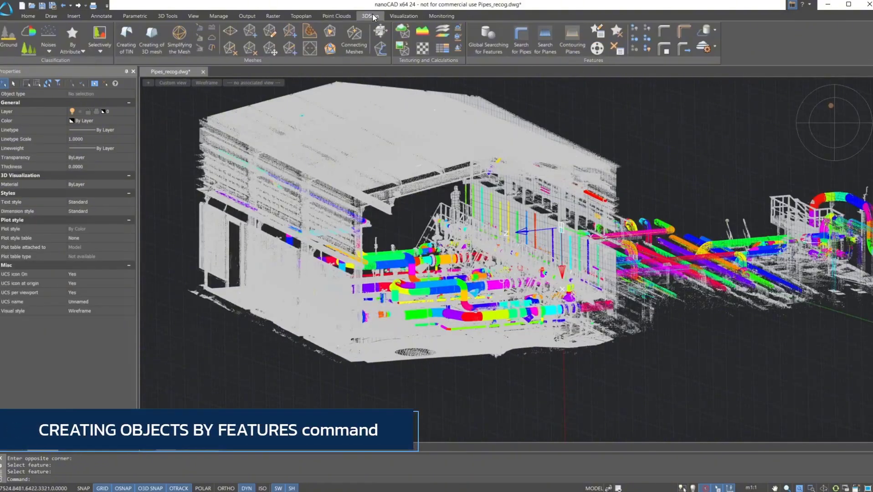
middle_drag(674, 207, 522, 192)
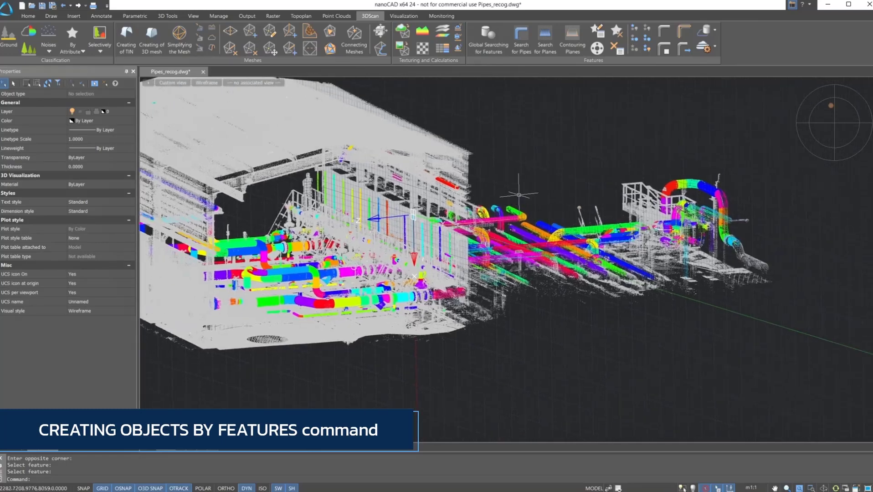
click(666, 33)
click(443, 199)
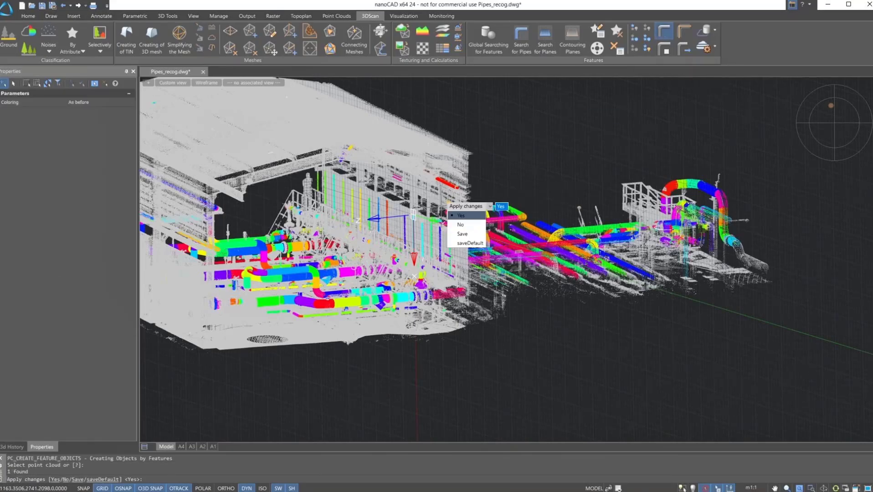
click(125, 103)
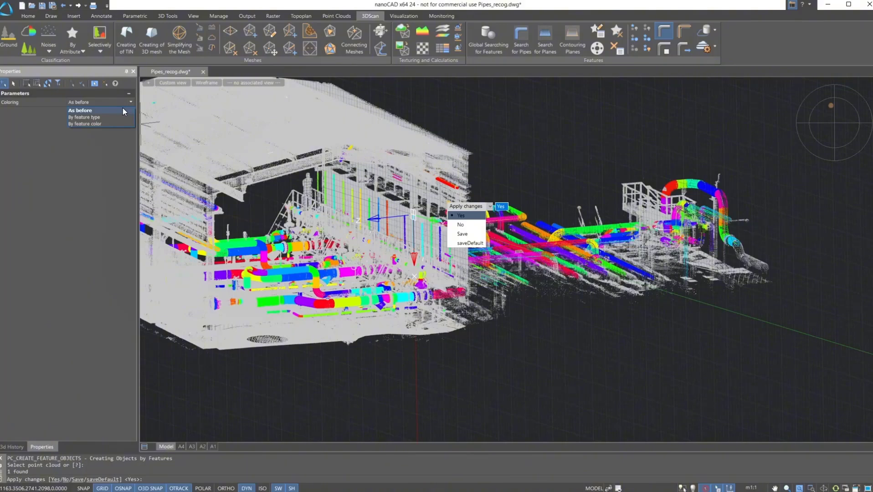
click(121, 126)
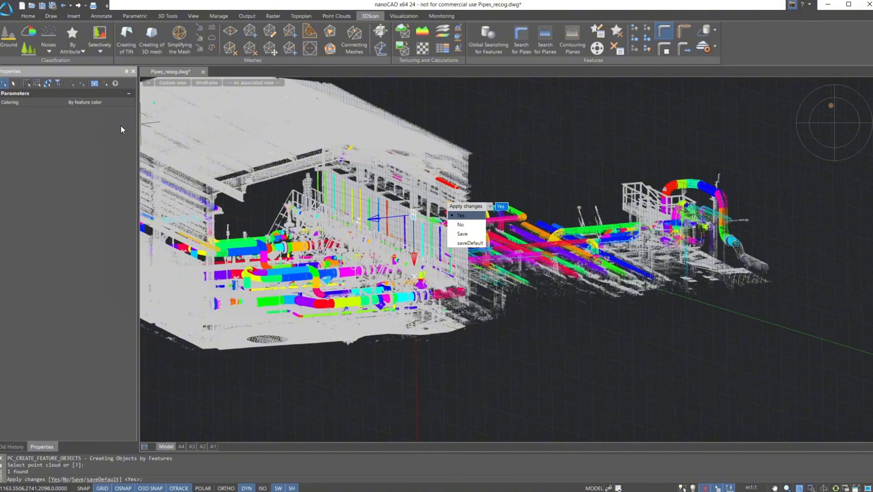
click(176, 194)
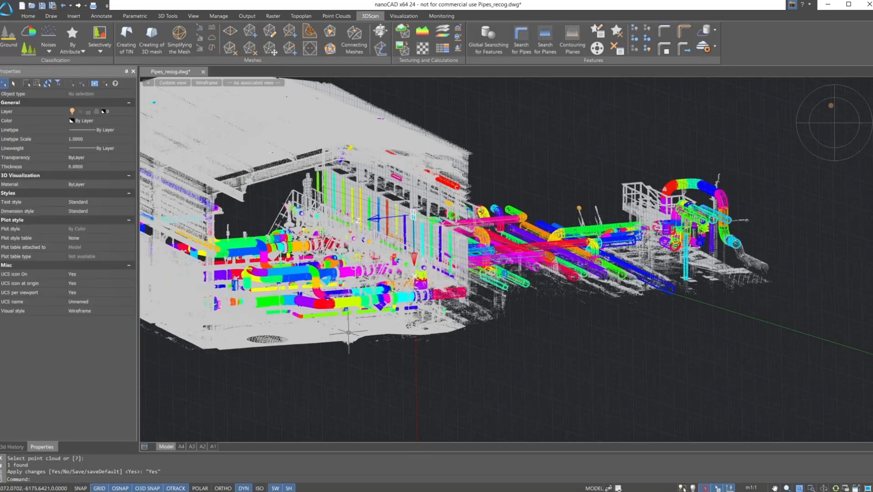
- Switch the visual style of the view to Shaded to display the pipe objects as solids
scroll(529, 299, up, 5)
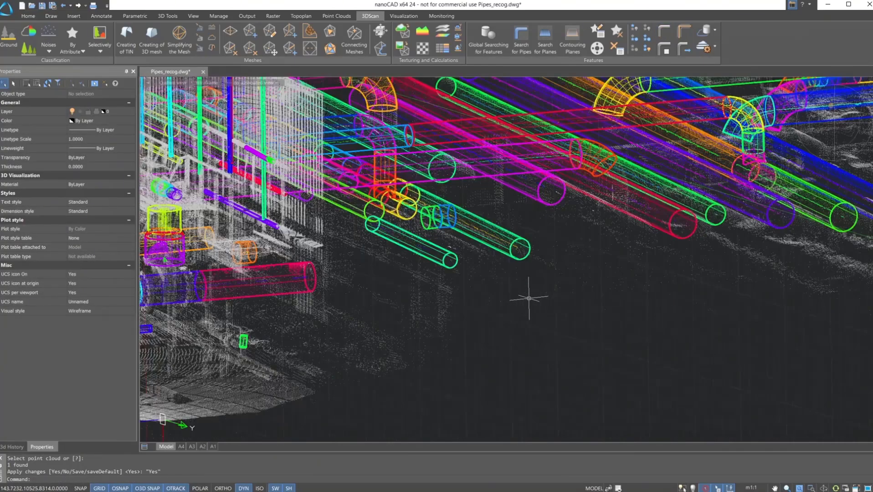
click(215, 84)
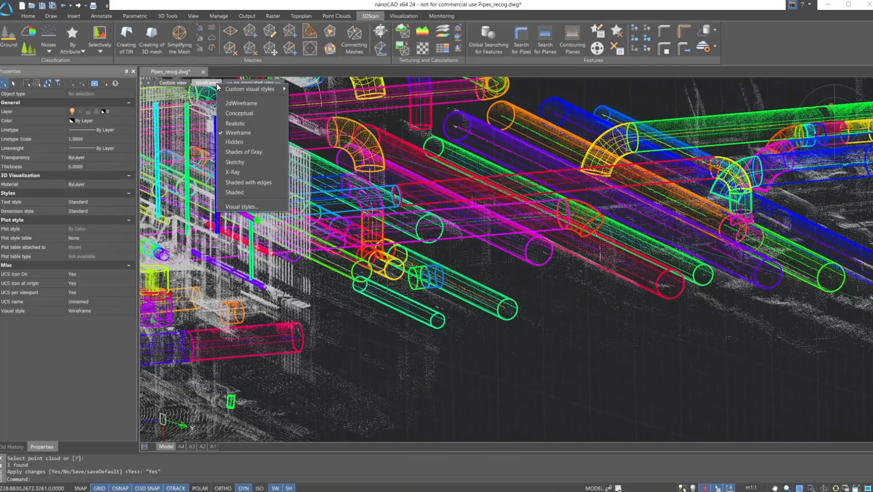
click(234, 192)
scroll(512, 314, down, 4)
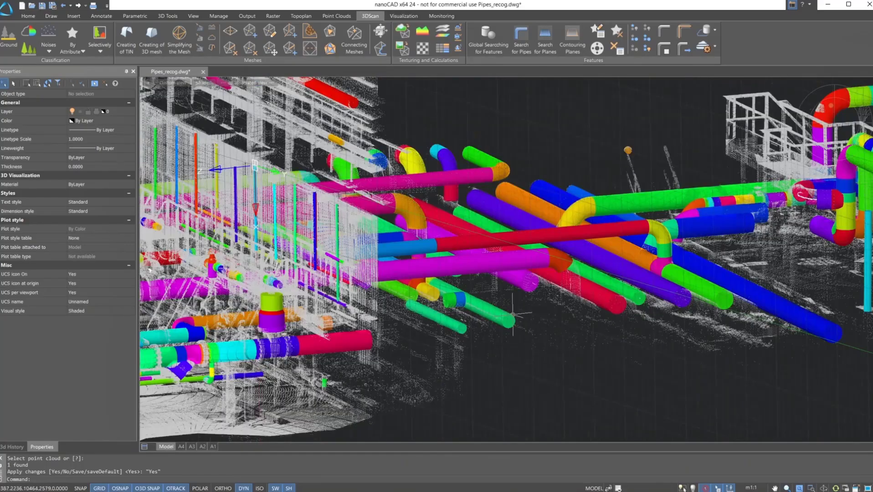
- Select a short green pipe solid and the long magenta pipe solid to examine their geometry properties
click(523, 324)
click(550, 359)
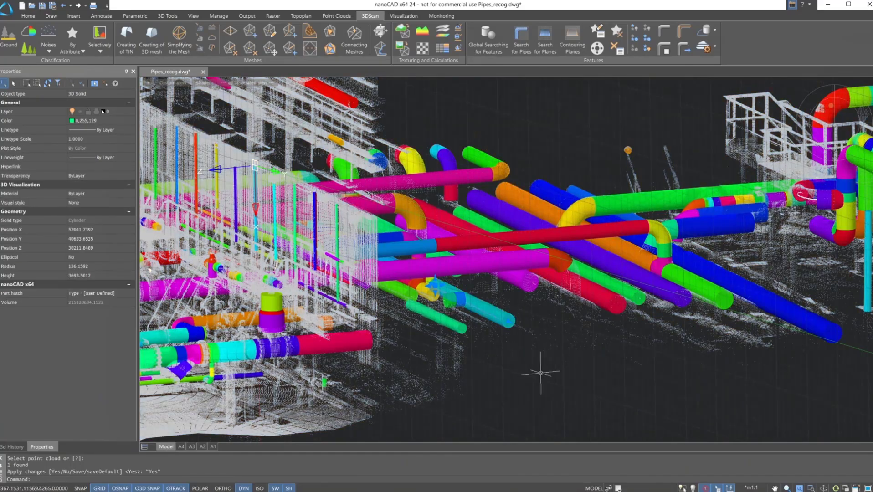
scroll(540, 372, down, 3)
shift+middle_drag(530, 378, 503, 369)
click(529, 325)
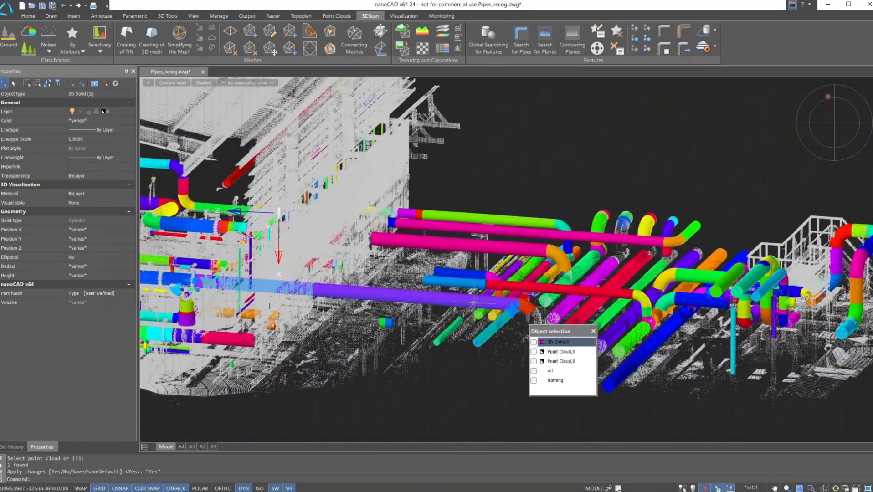
click(548, 343)
shift+middle_drag(476, 387, 465, 400)
- Clear the selection and undo the Shaded visual style and the creation of objects by features
key(Escape)
key(ctrl+z)
key(ctrl+z)
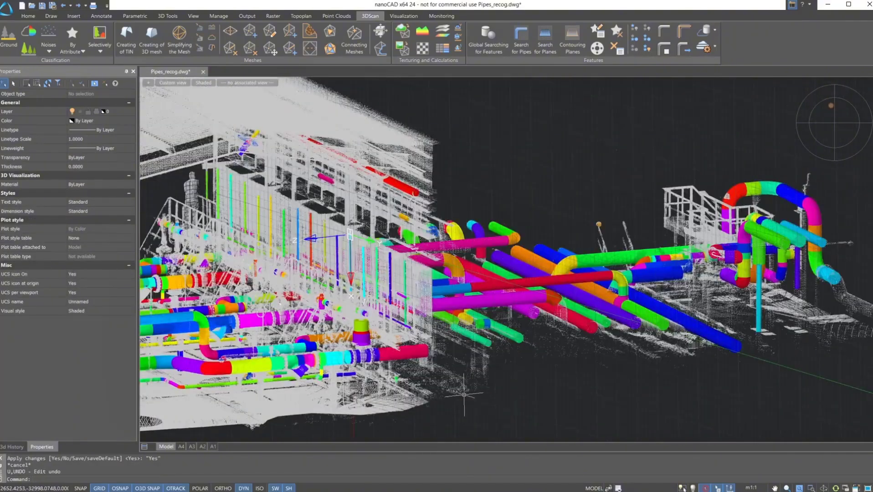
key(ctrl+z)
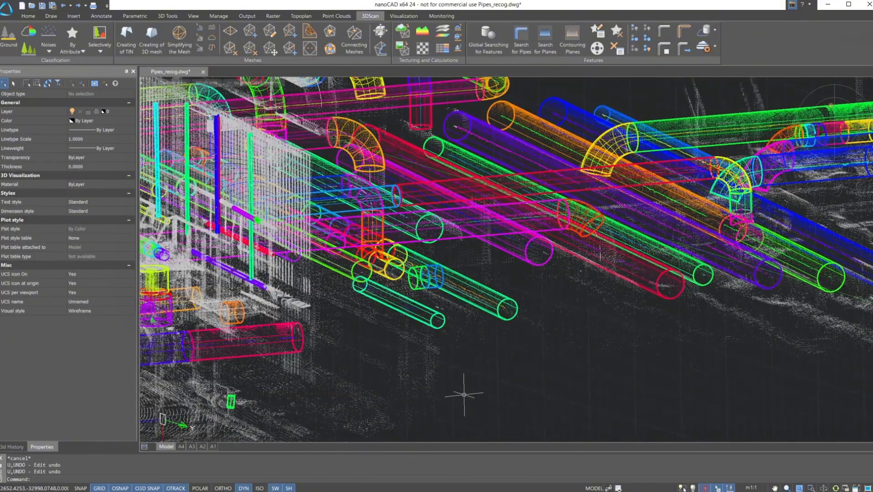
key(ctrl+z)
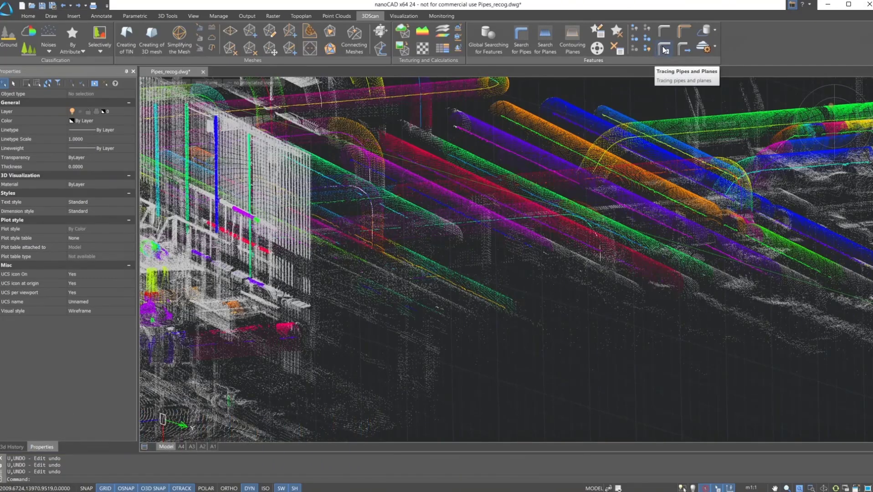
- Start Tracing Pipes and Planes for a cylinder with Slice Depth 800, Slice Width 0.8 and Segmentation Epsilon 8
click(664, 50)
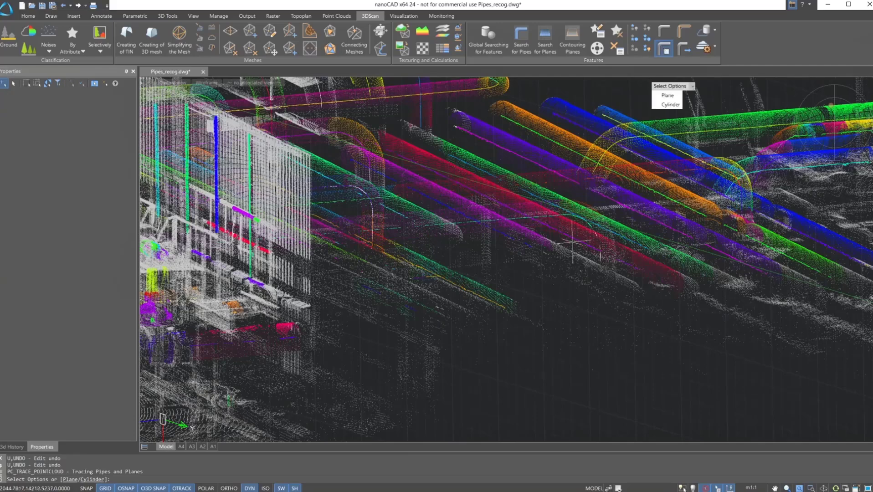
click(670, 104)
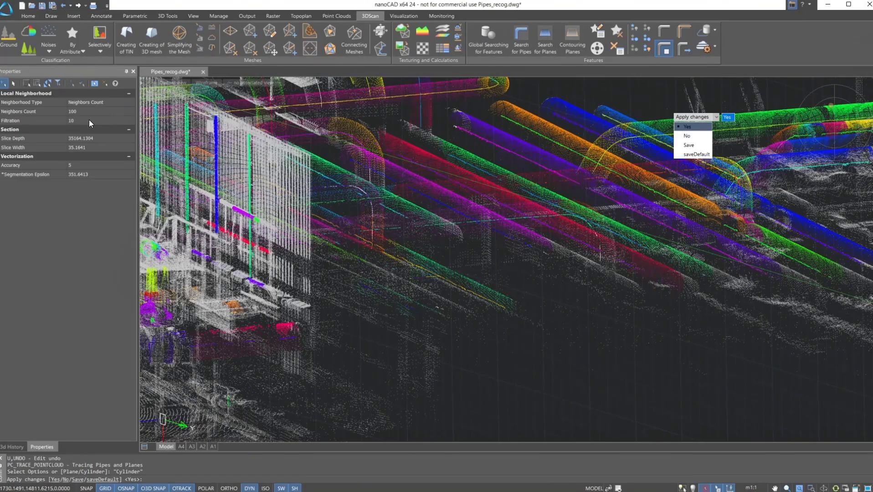
click(89, 138)
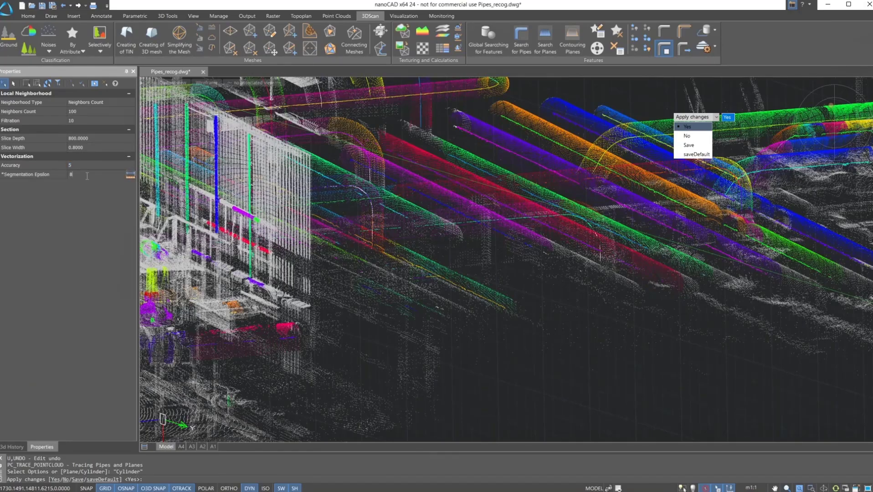
key(Return)
click(174, 237)
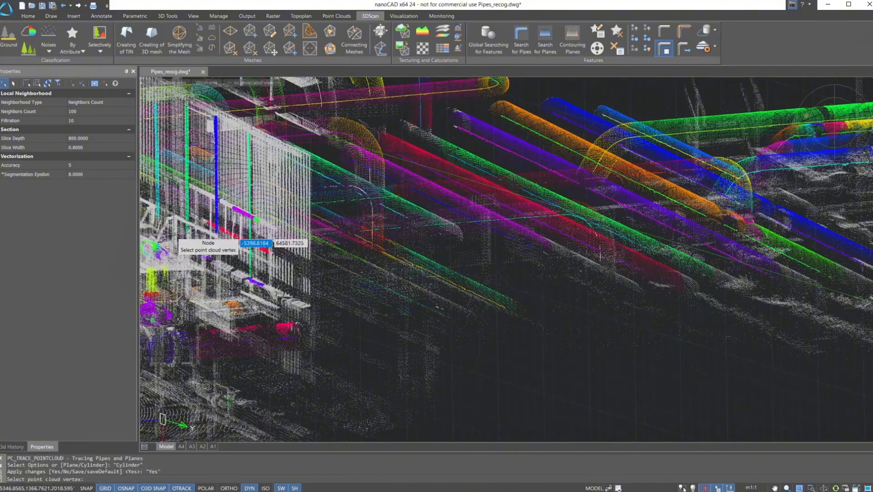
- Trace cylinders on the point cloud at the short crosswise pipe, two spots of the red pipe and the magenta horizontal pipe
middle_drag(506, 277, 422, 410)
click(425, 323)
click(523, 291)
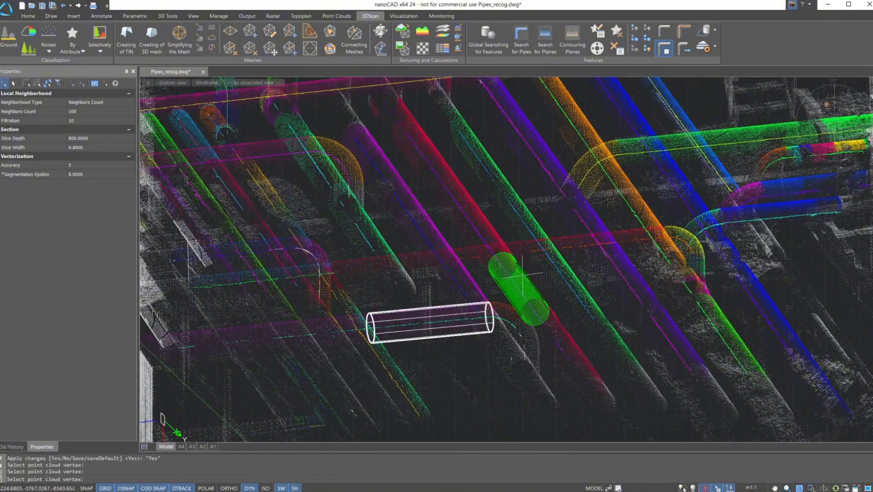
click(467, 207)
middle_drag(375, 179, 432, 252)
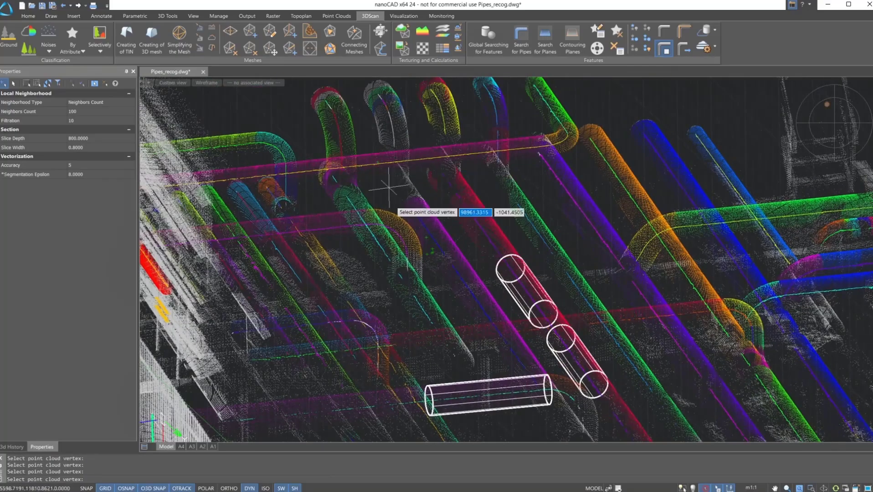
shift+middle_drag(393, 200, 410, 243)
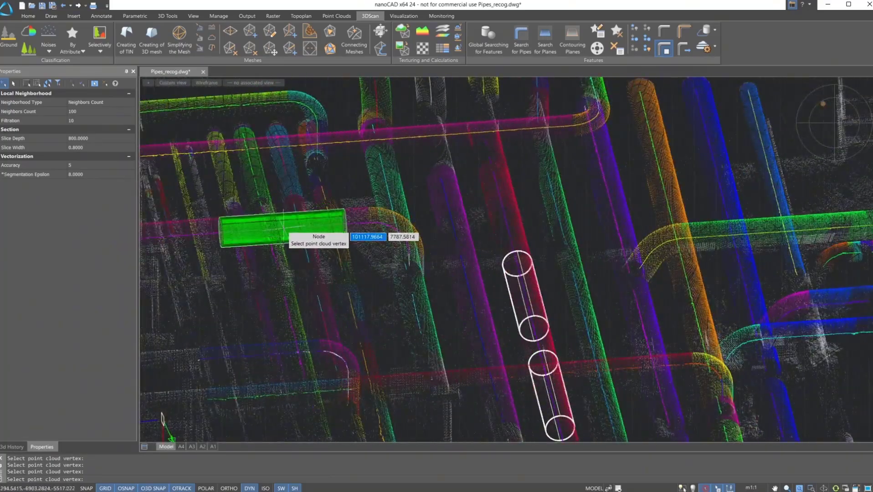
click(288, 228)
key(Escape)
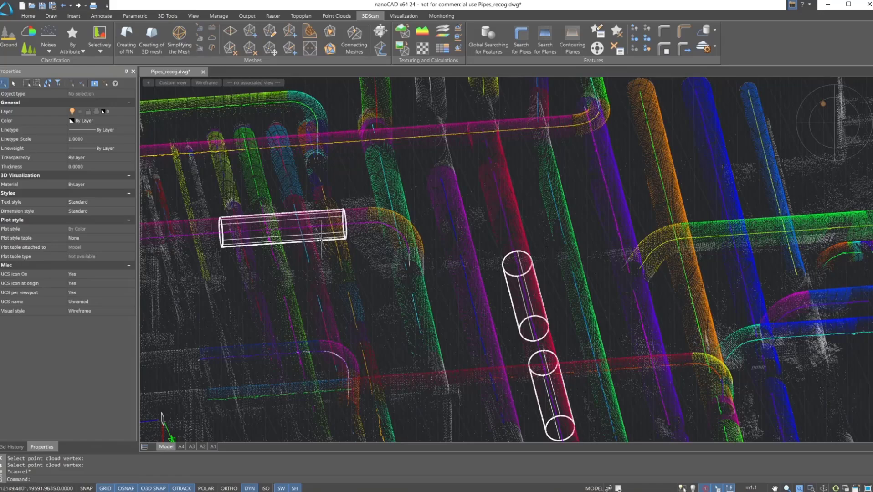
- Stretch the end of the cylinder traced on the magenta horizontal pipe towards the elbow, to a height of about 1896
click(321, 241)
click(358, 267)
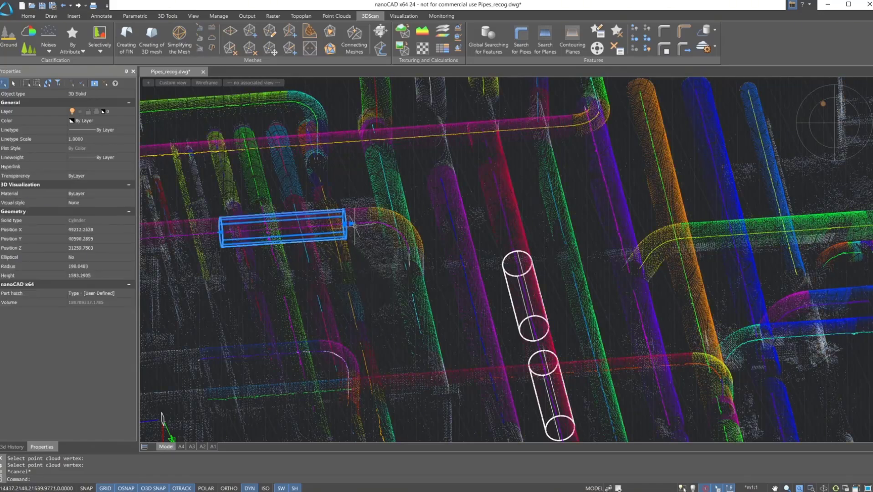
click(351, 224)
click(374, 222)
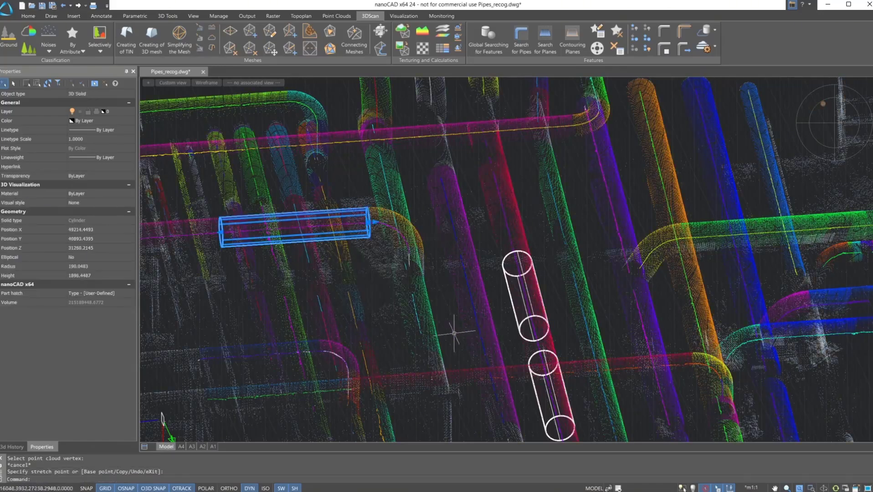
- Undo the cylinder stretch and the traced cylinders, and clear the selection
key(ctrl+z)
key(ctrl+z)
key(Escape)
key(Escape)
key(Escape)
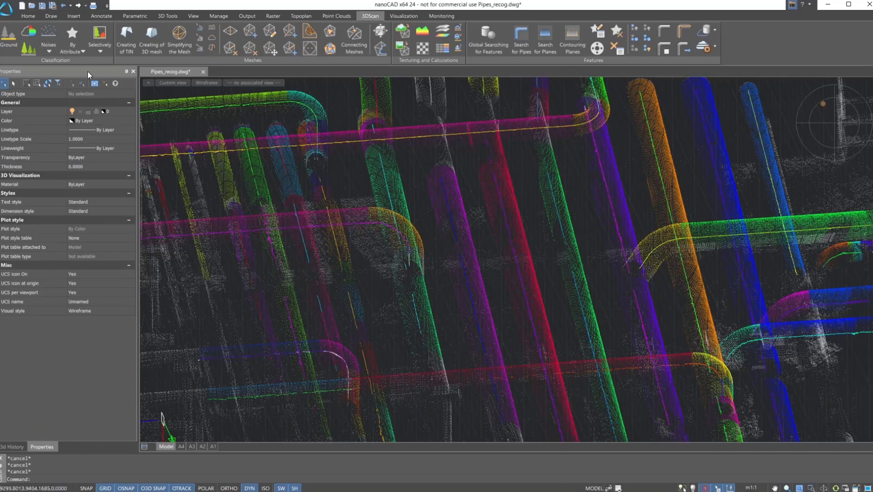
- Add a new layer named ROUTE in the layer manager
click(28, 17)
click(167, 35)
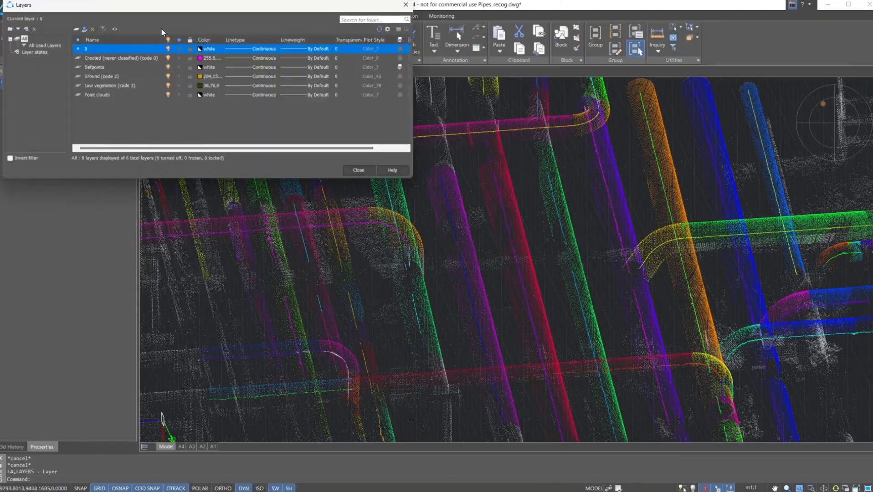
click(160, 125)
text(ROUTE)
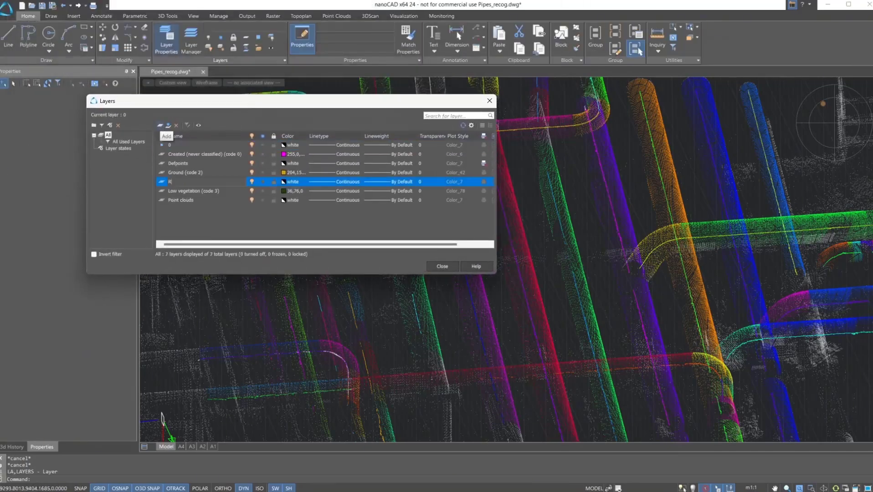
- Give the ROUTE layer red color and a 1.00 mm lineweight, and make it the current layer
click(292, 181)
click(291, 190)
click(386, 182)
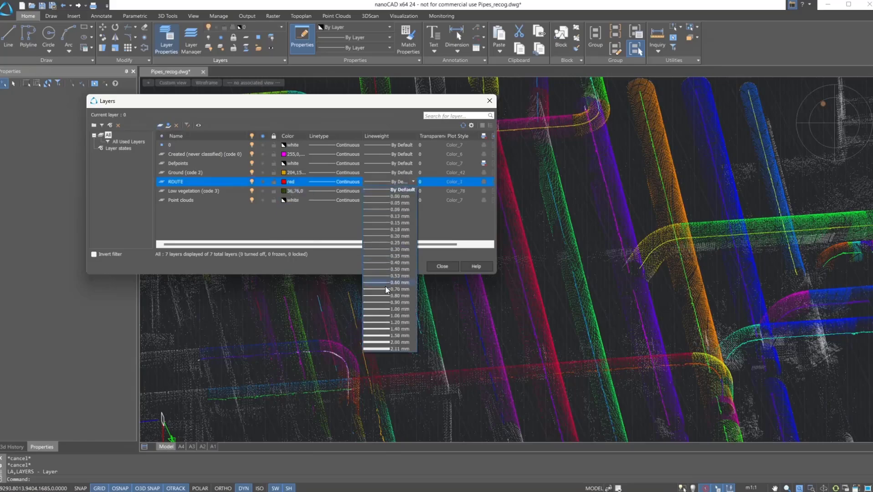
click(392, 310)
double_click(162, 181)
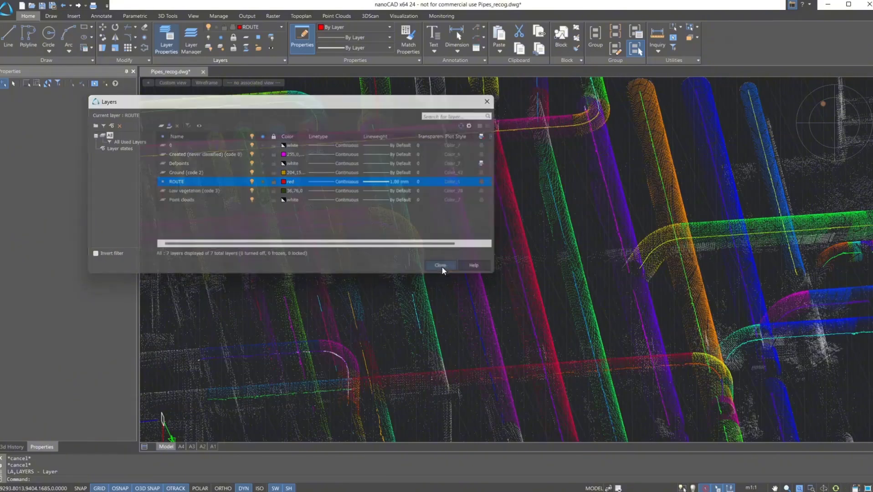
click(442, 266)
- Switch the coordinate system to World
click(193, 17)
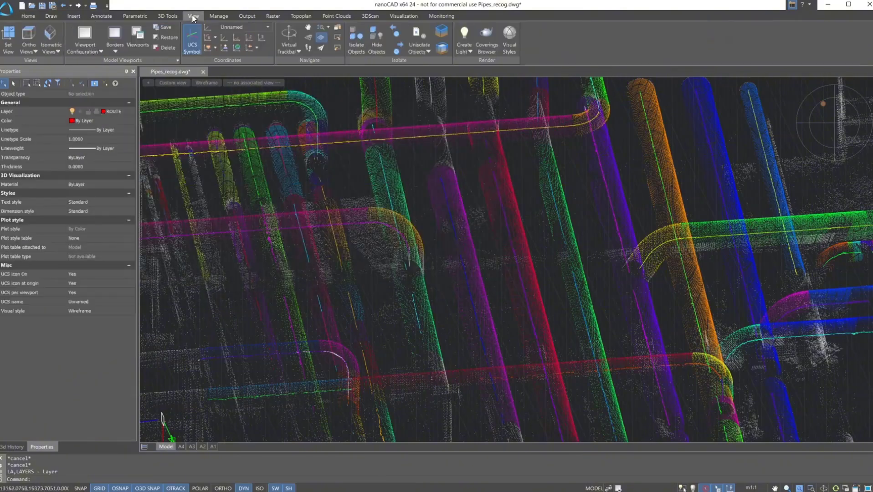
click(240, 27)
click(245, 40)
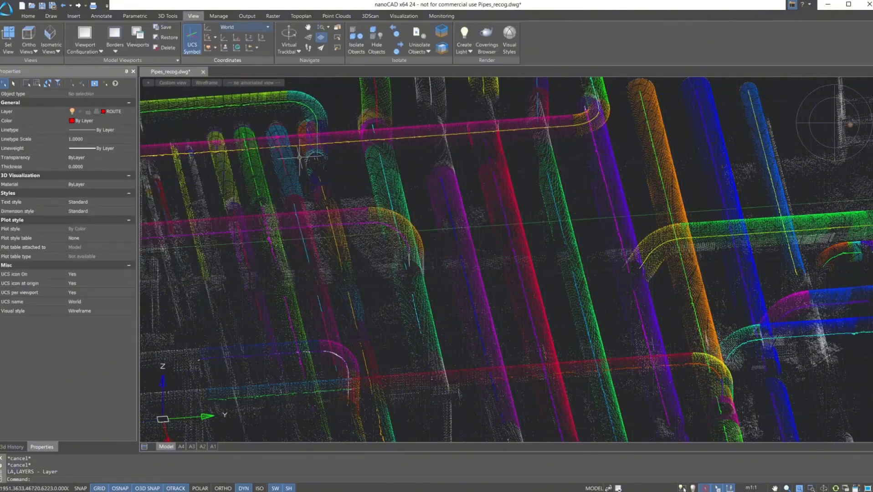
- Start Creating a Pipeline Route at the short blue vertical pipe and follow the cyan and purple pipes to the long green pipe
mouse_move(322, 192)
shift+middle_down()
mouse_move(418, 170)
mouse_move(502, 297)
mouse_move(358, 135)
shift+middle_up()
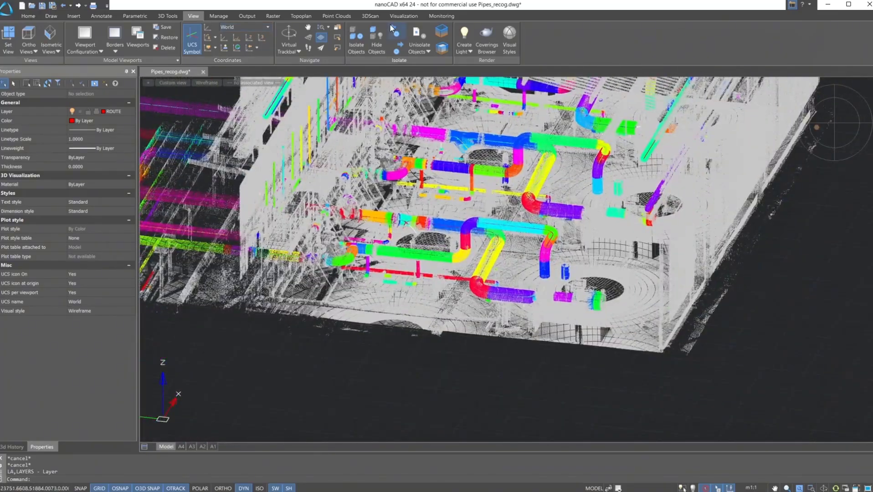
click(375, 18)
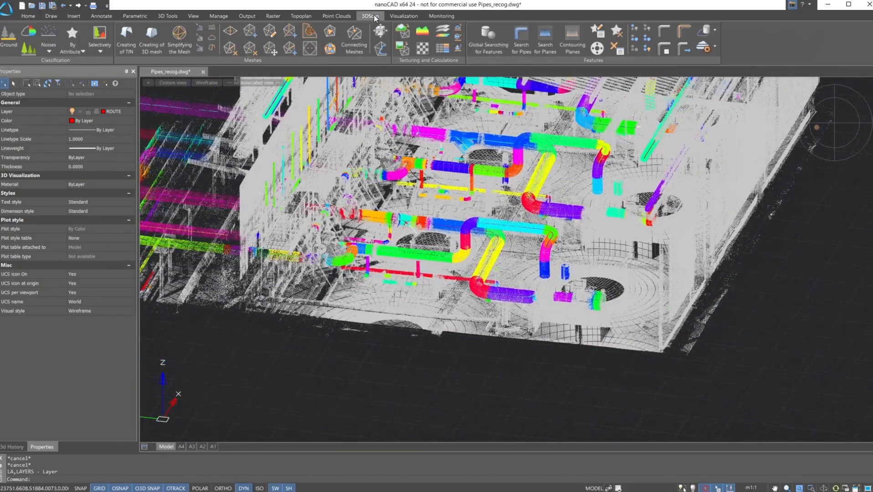
click(684, 33)
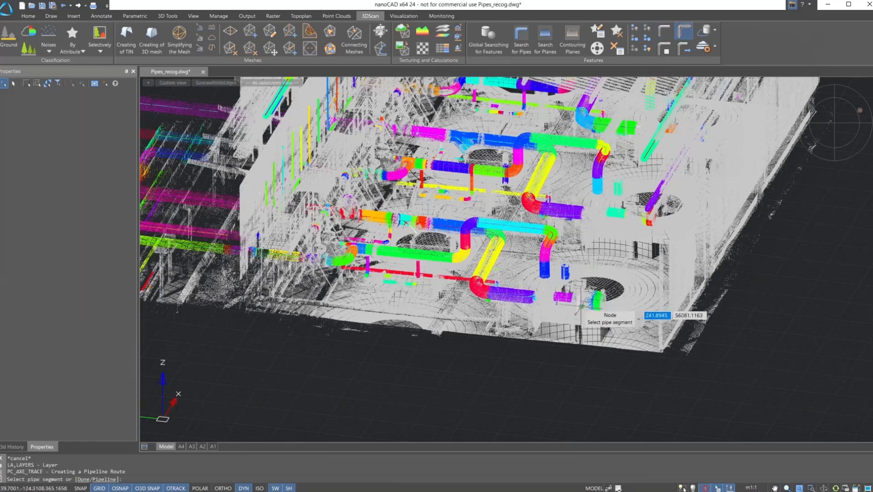
scroll(580, 306, up, 2)
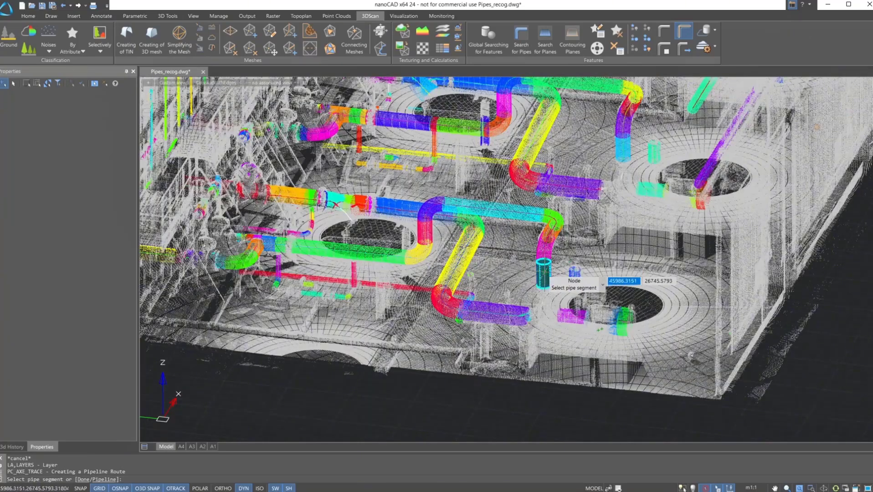
click(544, 274)
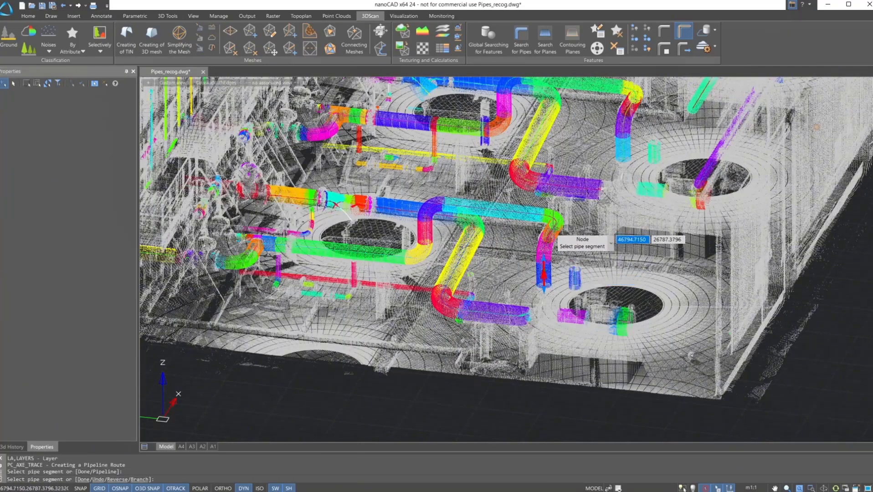
click(548, 235)
click(523, 212)
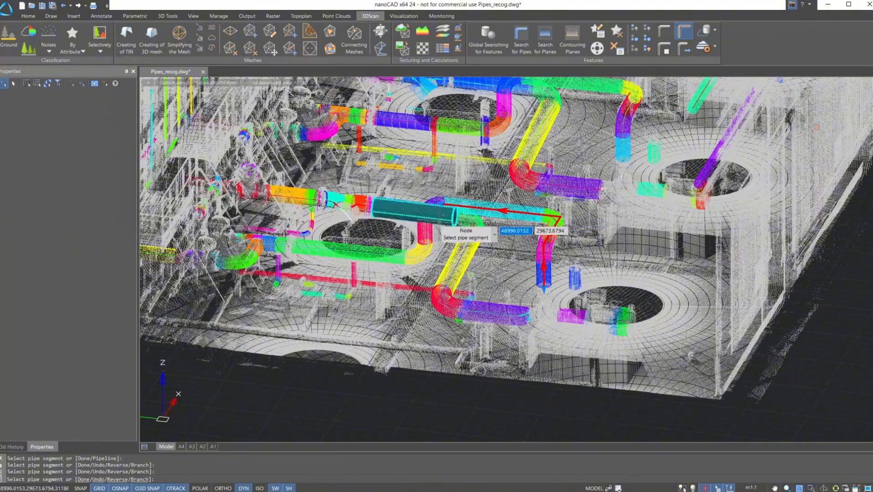
click(425, 225)
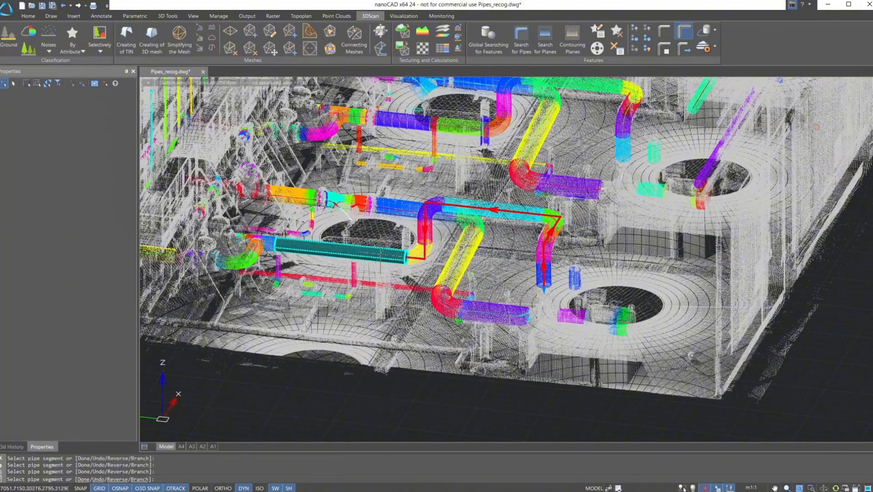
- Try to add a branch to the route near the elbow at the end of the long green pipe
middle_drag(313, 245, 468, 265)
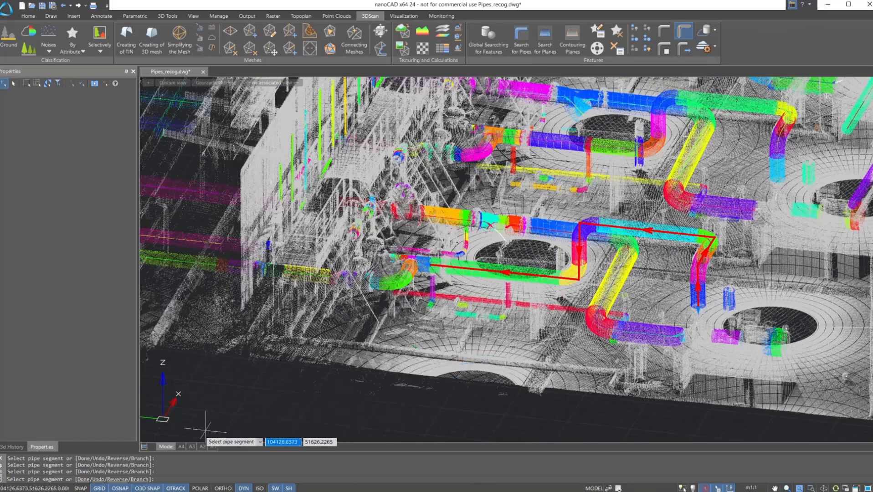
click(142, 480)
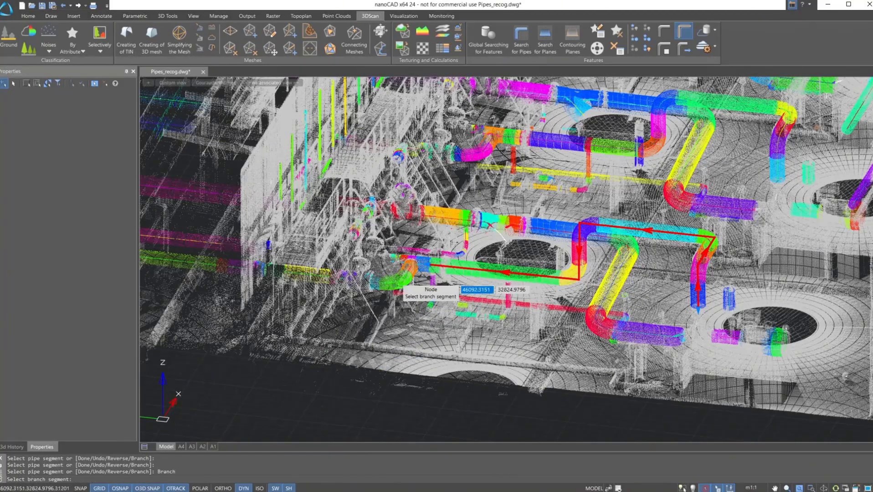
click(394, 262)
- Continue the route from the green elbow through the wall, along the yellow-green pipe and down to the short orange pipe
click(371, 283)
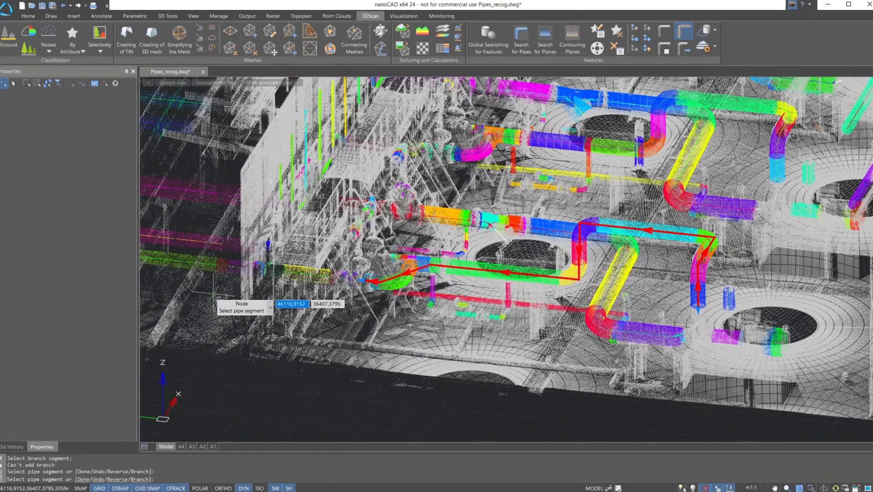
middle_drag(217, 297, 271, 311)
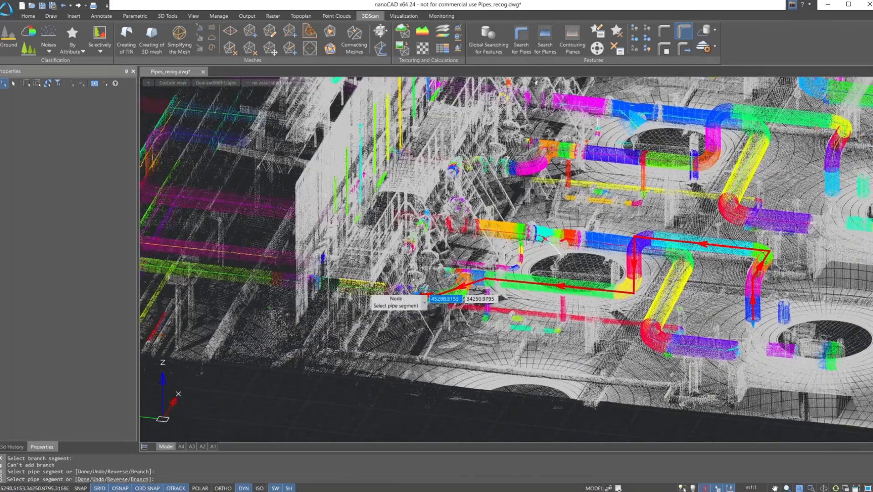
click(369, 290)
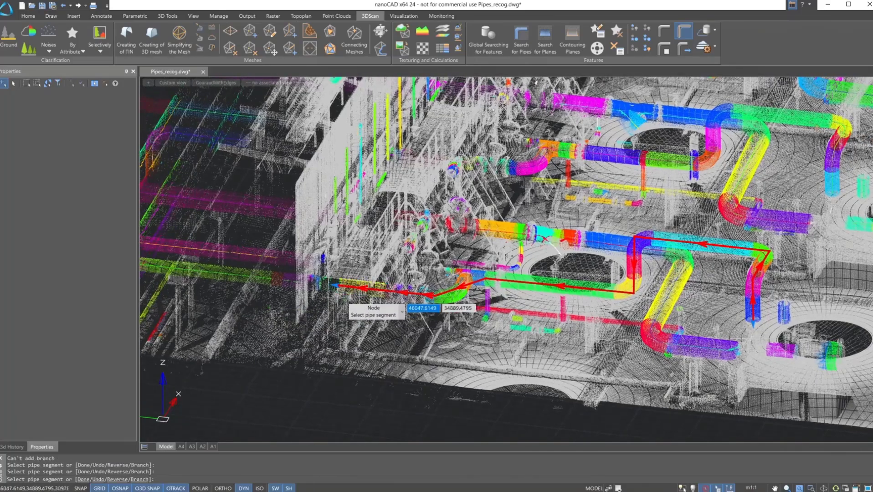
click(284, 278)
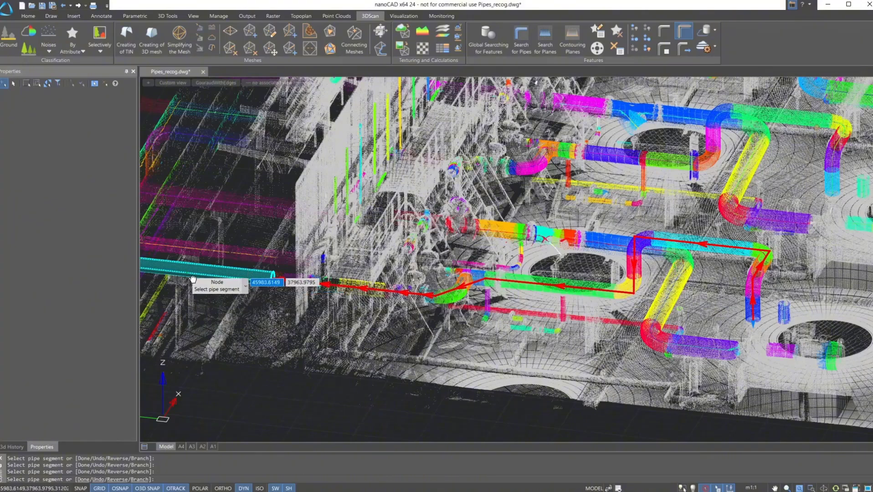
middle_drag(190, 275, 425, 285)
click(425, 283)
click(291, 294)
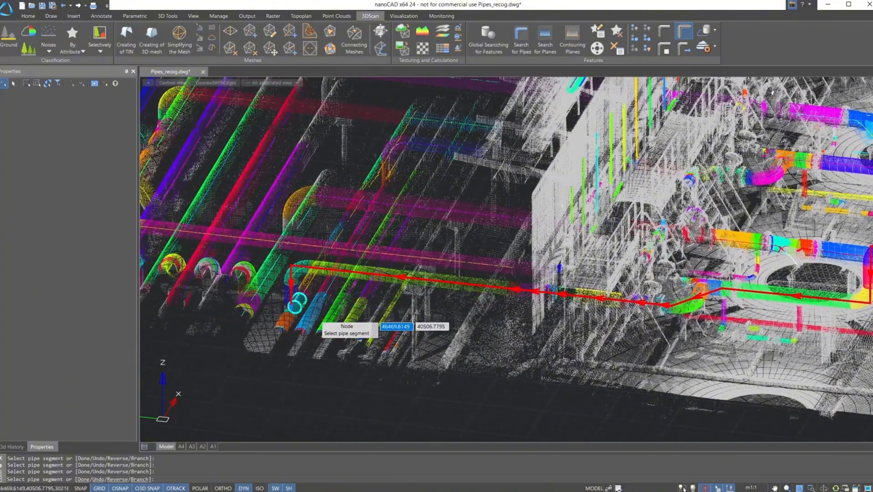
click(286, 323)
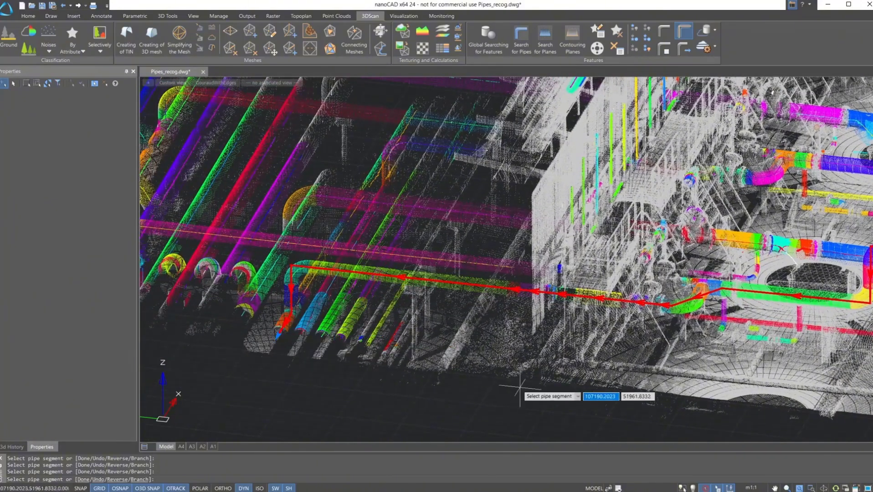
- Add a branch to the pipeline route at the short segment beside the green elbow
middle_drag(520, 387, 273, 431)
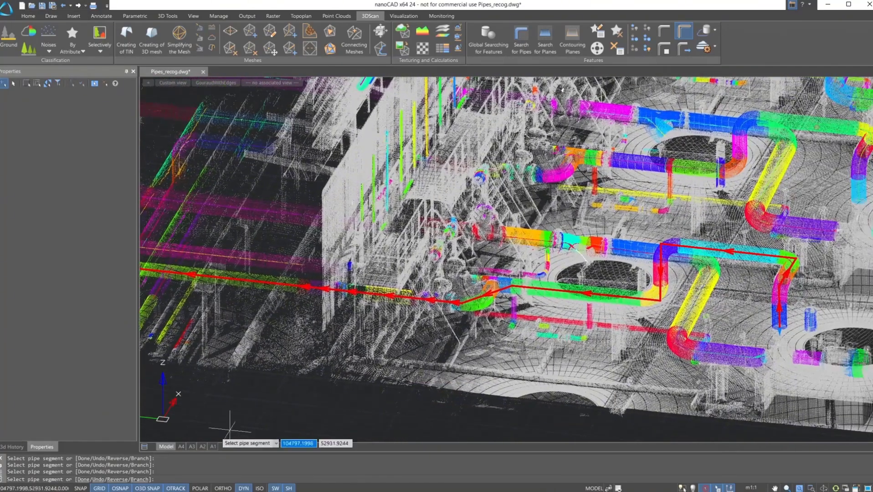
click(140, 479)
scroll(478, 273, up, 3)
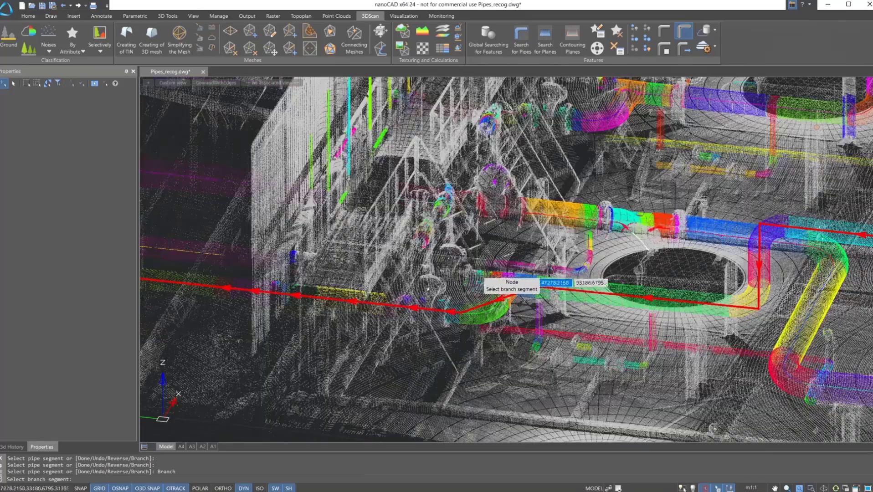
scroll(498, 236, up, 2)
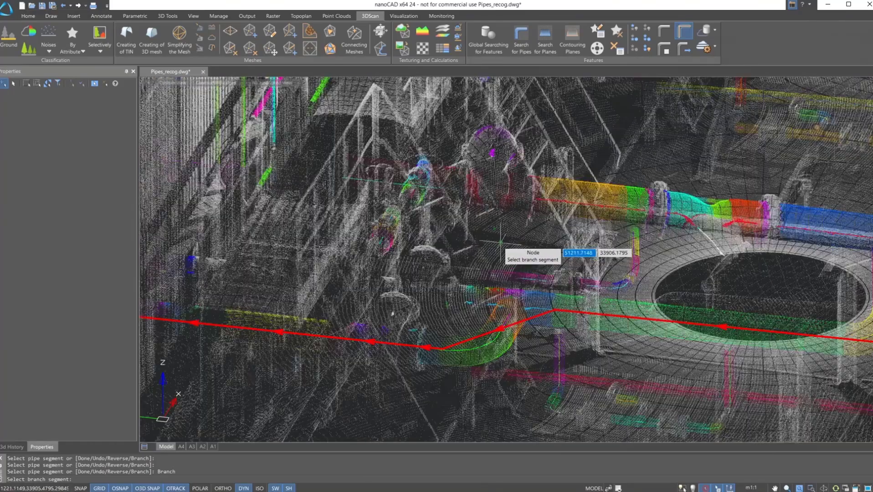
click(513, 304)
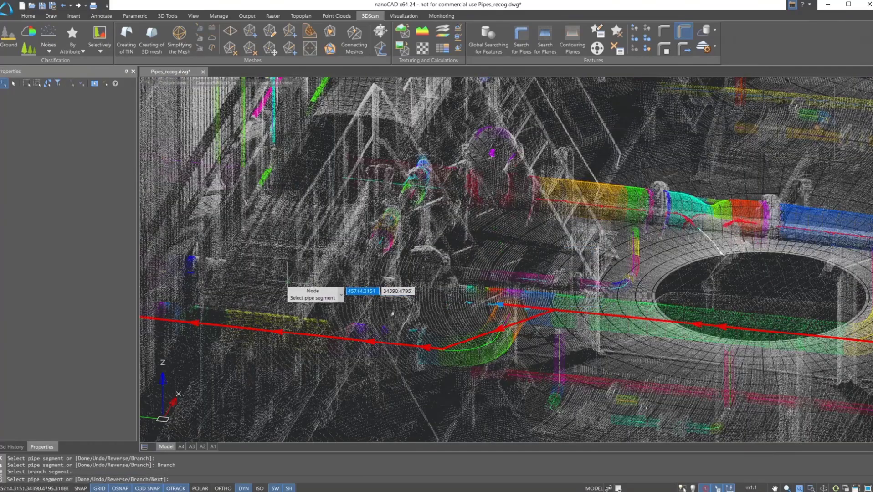
- Extend the branch along the long magenta pipe and around its elbow to the short green pipe
scroll(369, 284, down, 3)
click(263, 282)
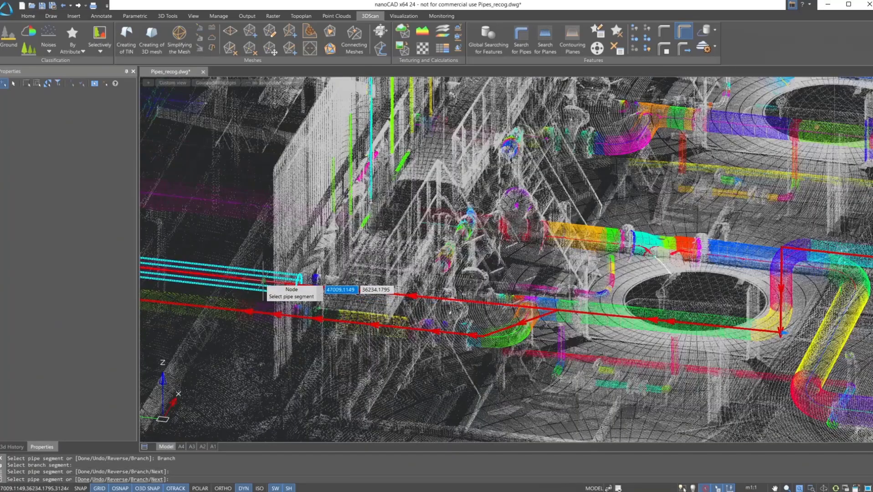
middle_drag(230, 262, 527, 275)
middle_drag(301, 285, 529, 299)
middle_drag(363, 292, 504, 281)
click(312, 258)
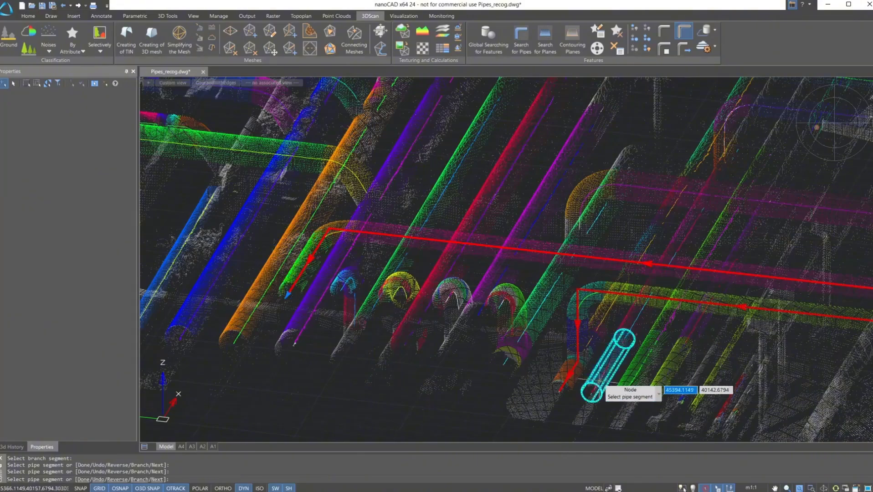
middle_drag(627, 390, 403, 341)
scroll(625, 368, down, 3)
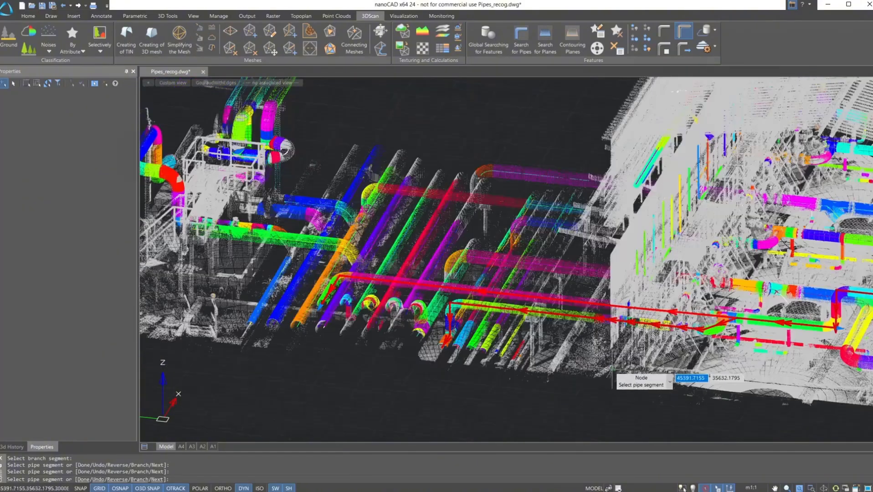
- Finish the branched pipeline route with the Done option
middle_drag(622, 368, 514, 345)
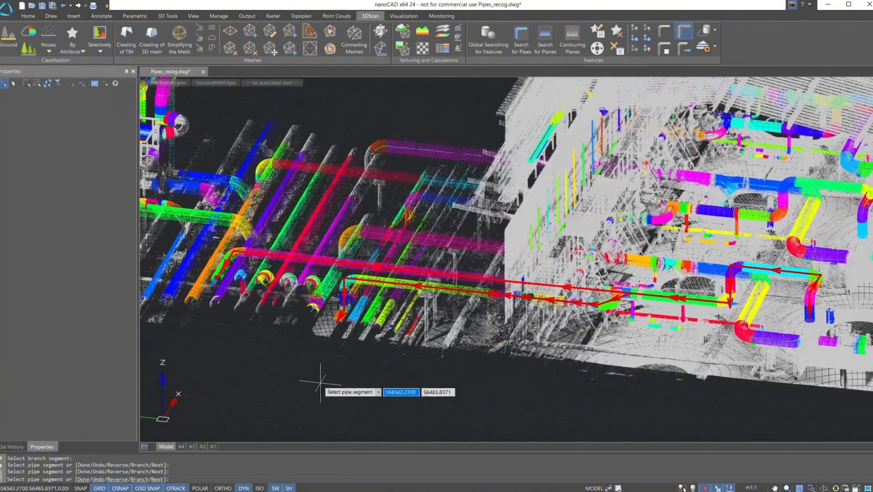
click(83, 479)
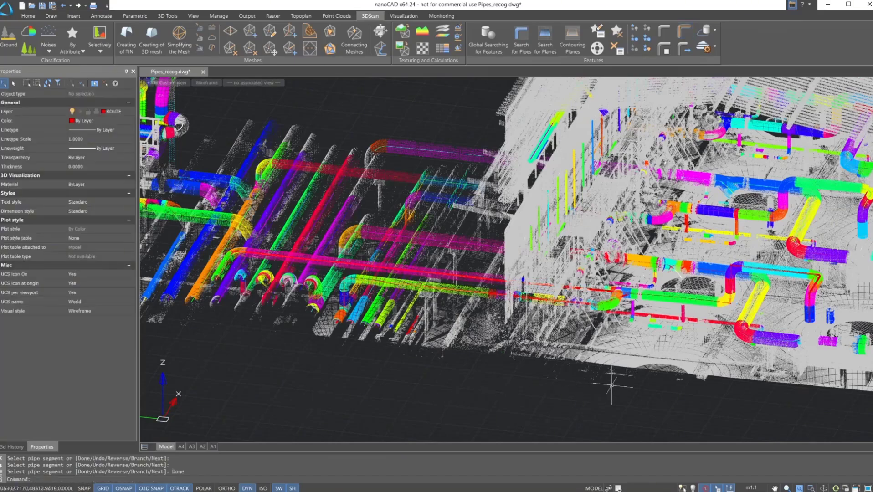
- Hide the scanned point cloud surrounding the pipe axes and the red route
scroll(614, 380, up, 5)
middle_drag(560, 384, 389, 418)
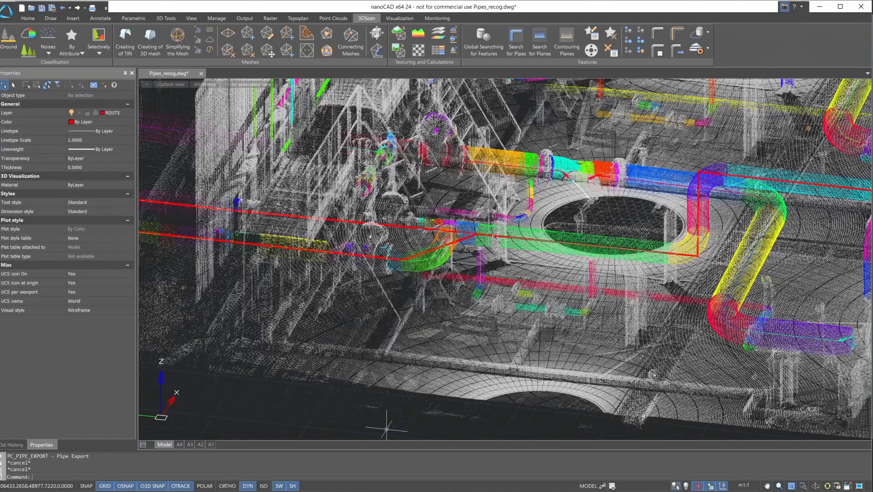
click(437, 391)
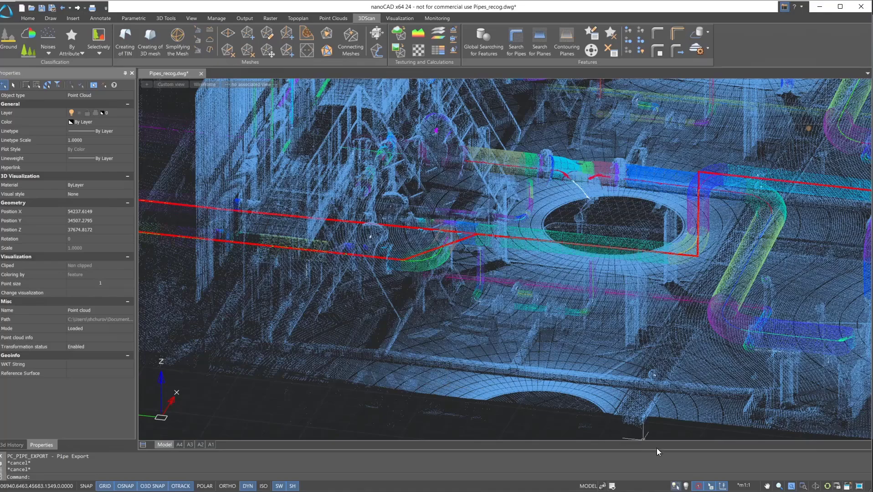
click(685, 486)
click(705, 432)
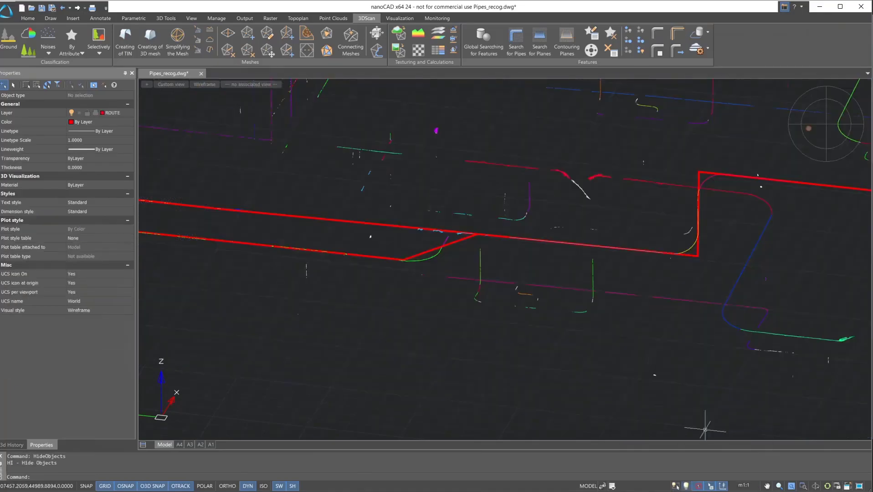
- Export the pipes of the pipe-axis point cloud to a PCF file named PIPE PCF in the Pipes folder
click(677, 50)
click(728, 294)
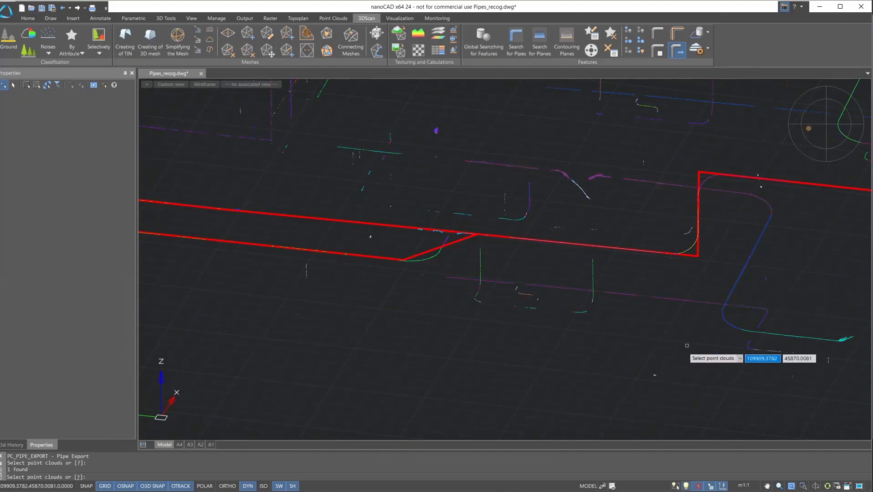
key(Return)
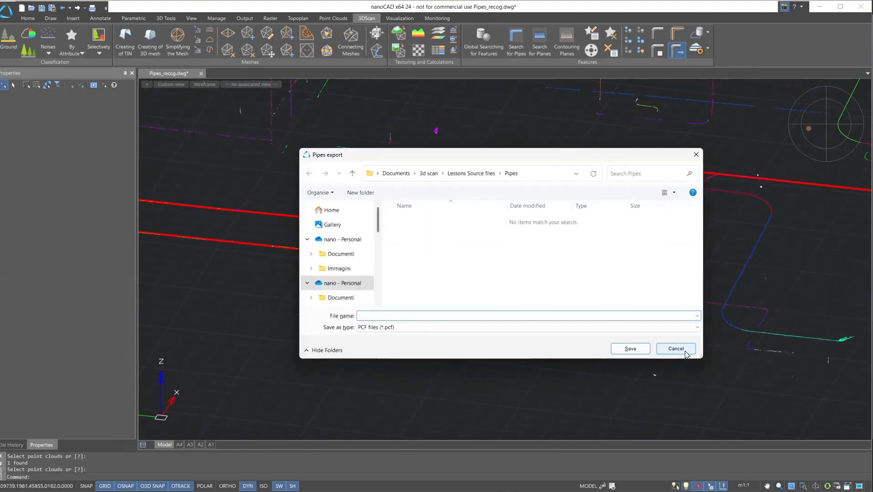
text(PIPE)
key(Escape)
text(PCF)
key(Return)
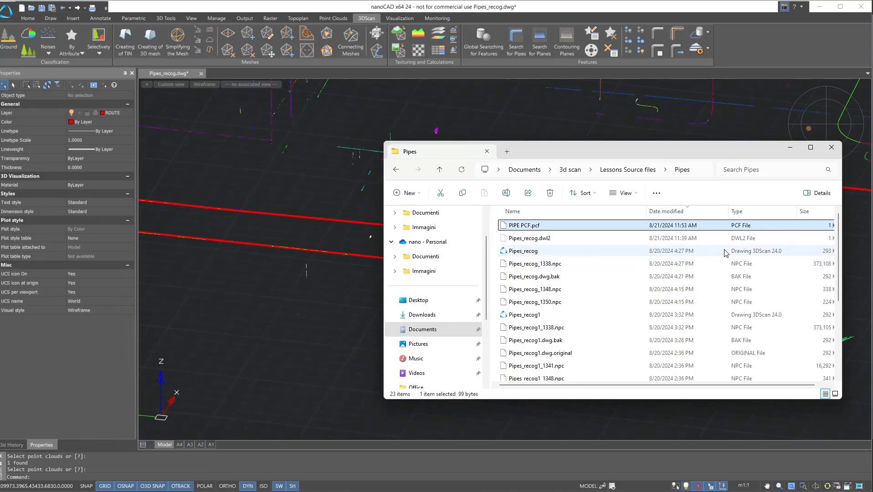
- View the whole model from Top SW Iso and unisolate the hidden point cloud in all layouts
click(814, 134)
click(814, 134)
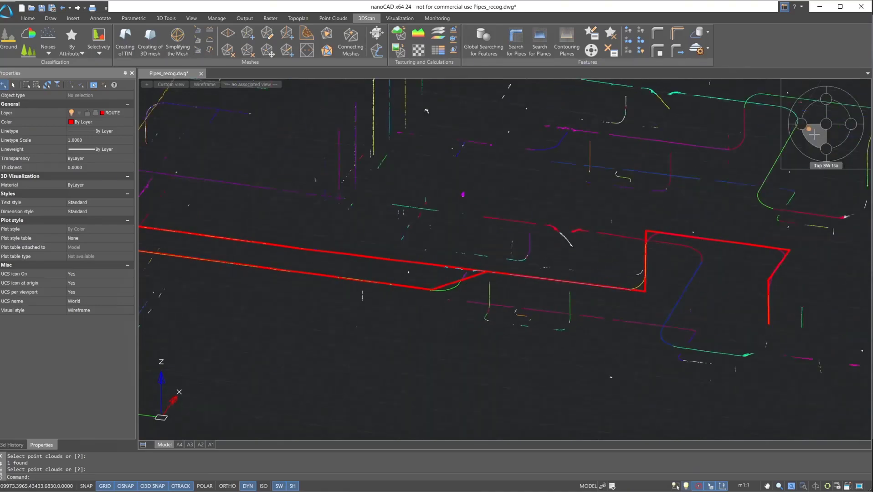
click(698, 485)
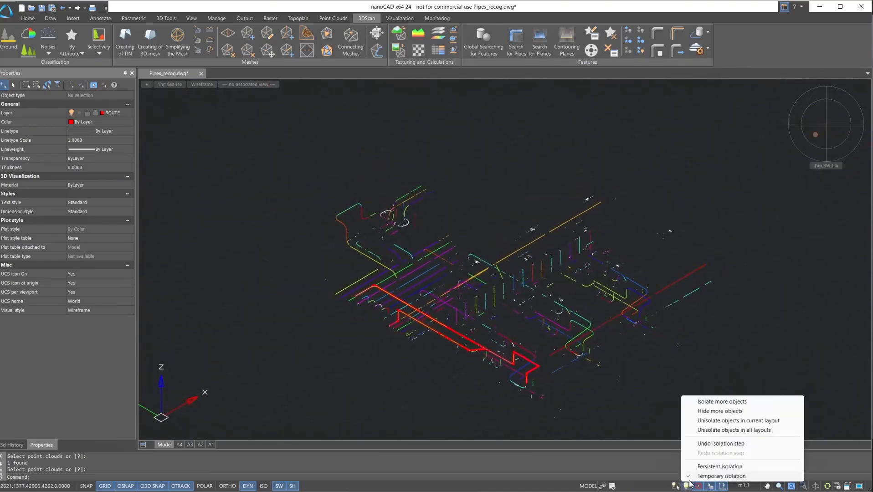
click(742, 430)
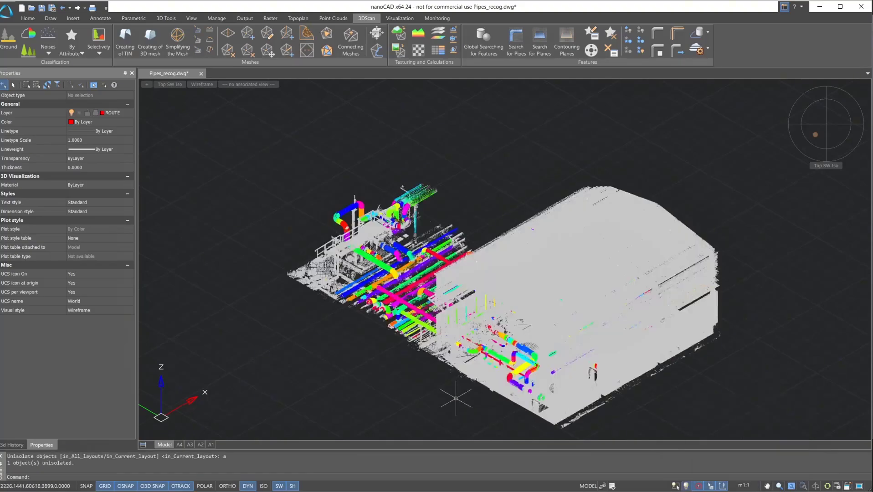
shift+middle_drag(458, 405, 498, 365)
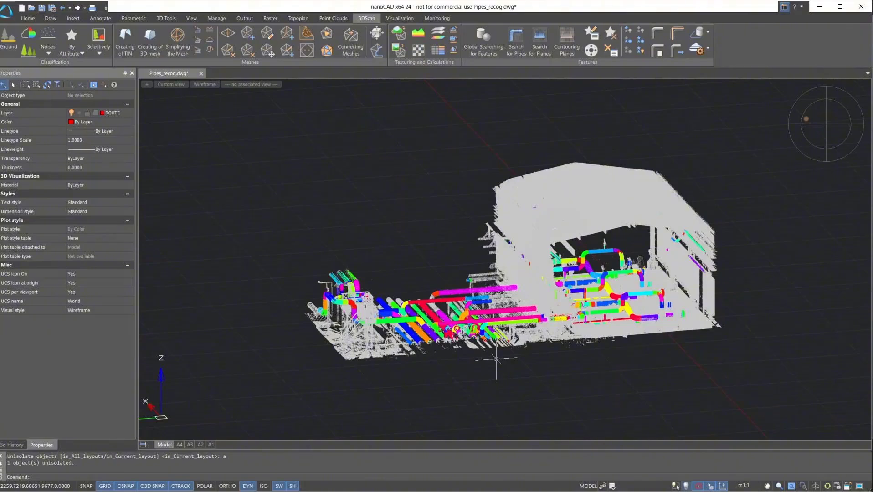